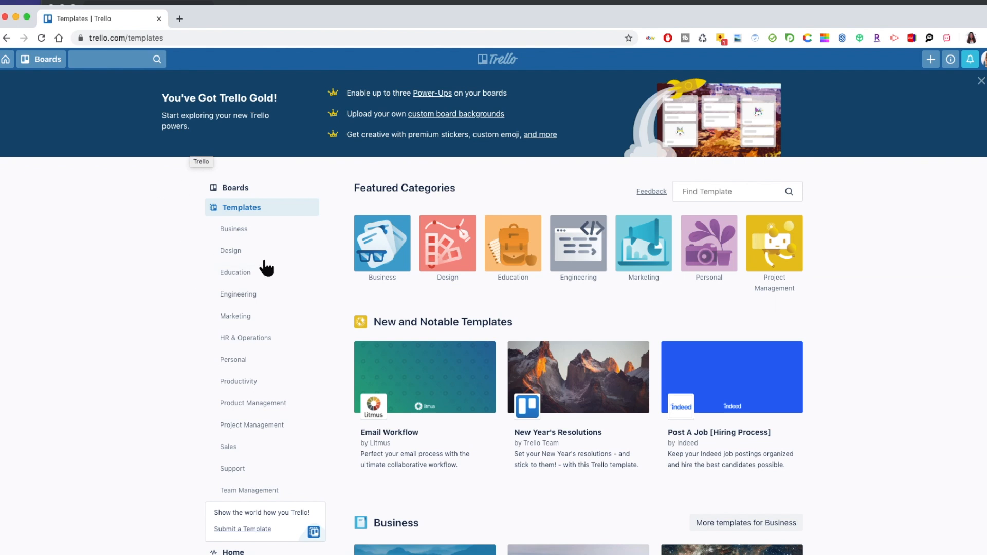
- Dismiss the Trello Gold banner and look over the template categories
click(980, 81)
scroll(163, 239, down, 3)
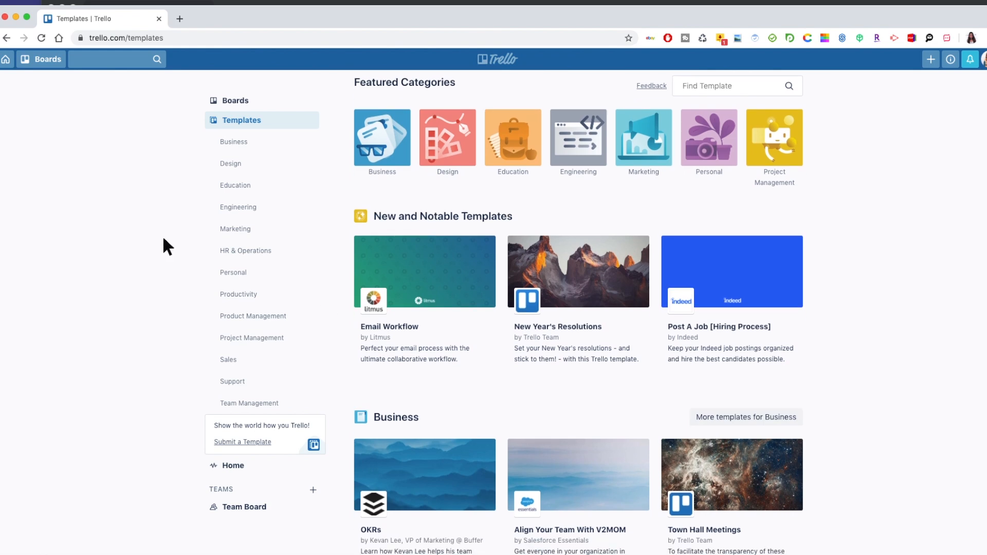
scroll(163, 239, up, 3)
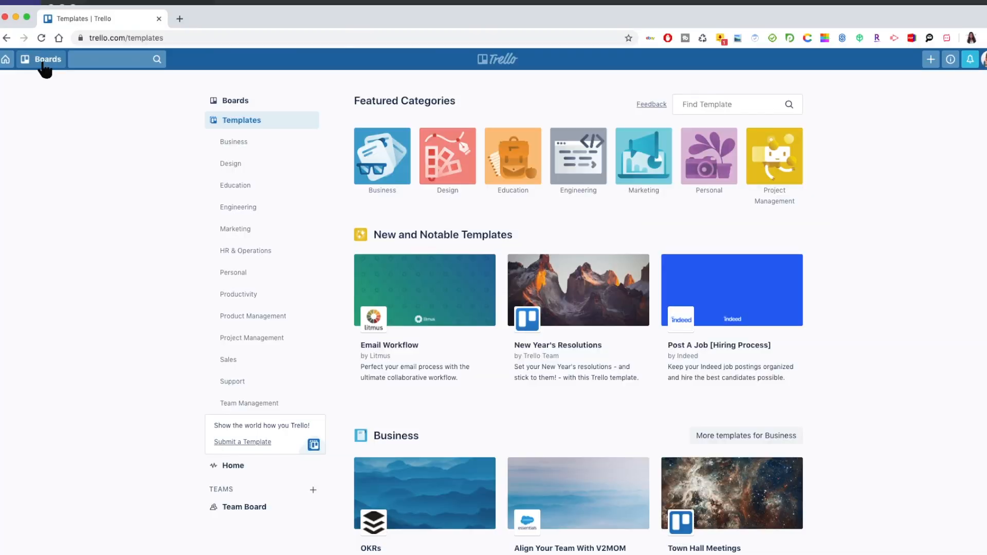
- Create a private board titled "Real Estate Organization" that belongs to no team
click(44, 62)
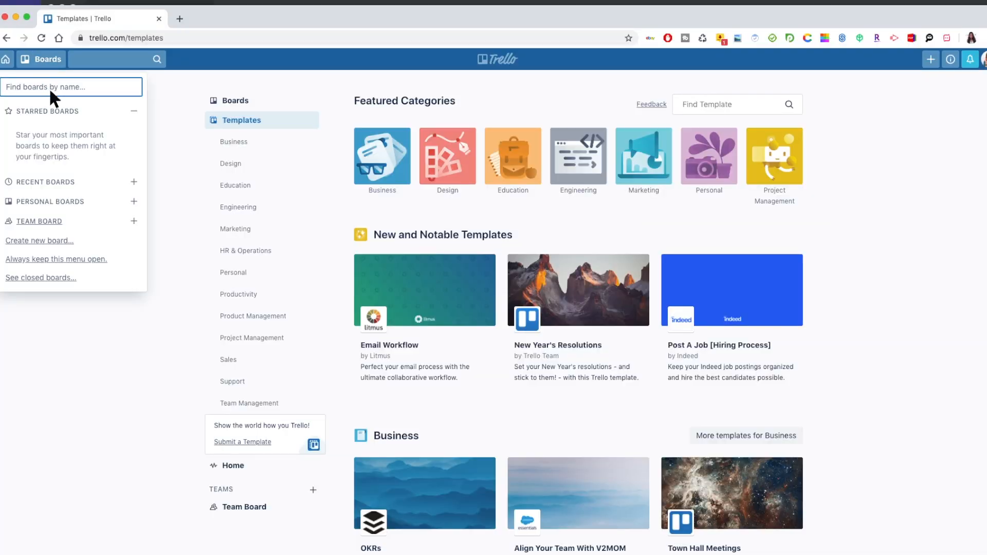
click(51, 242)
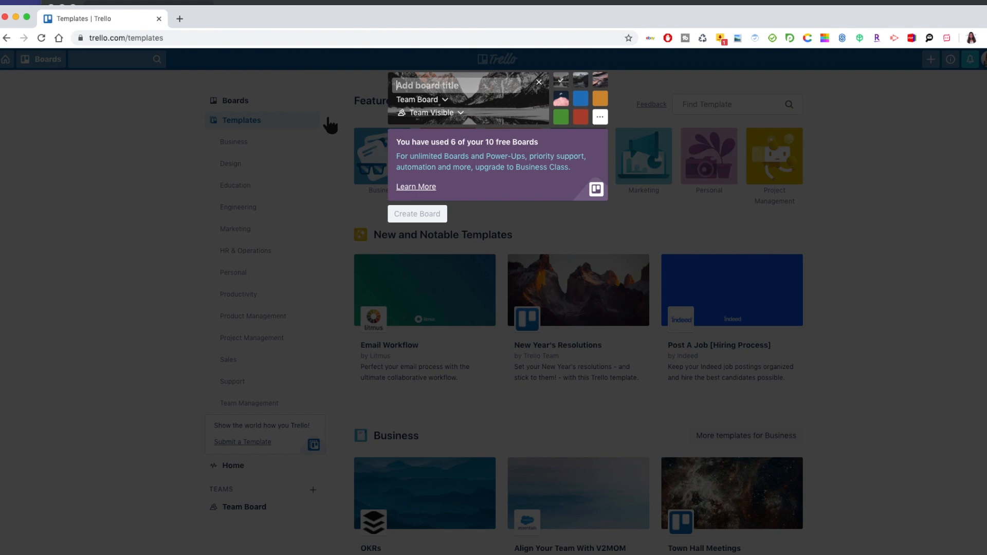
text(Real Estate Organization)
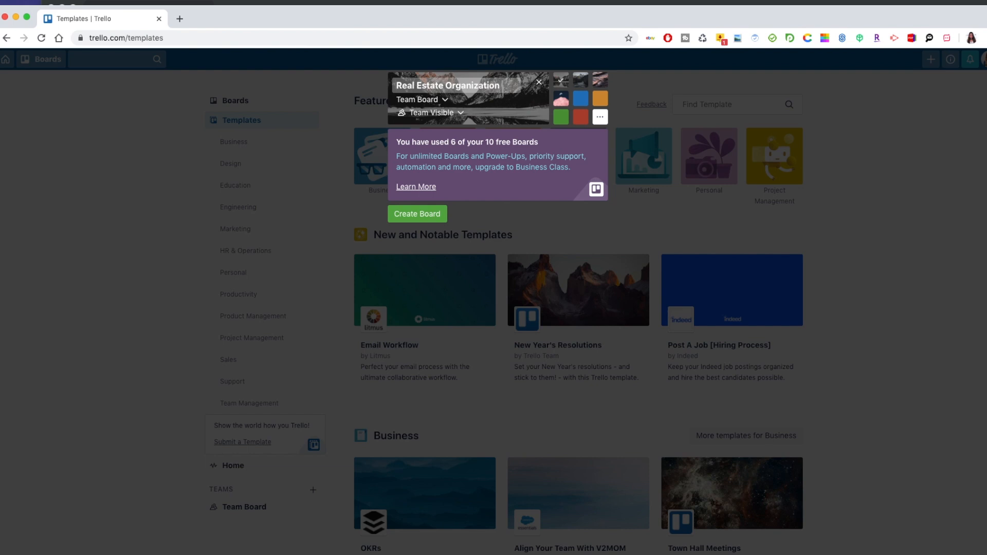
click(442, 100)
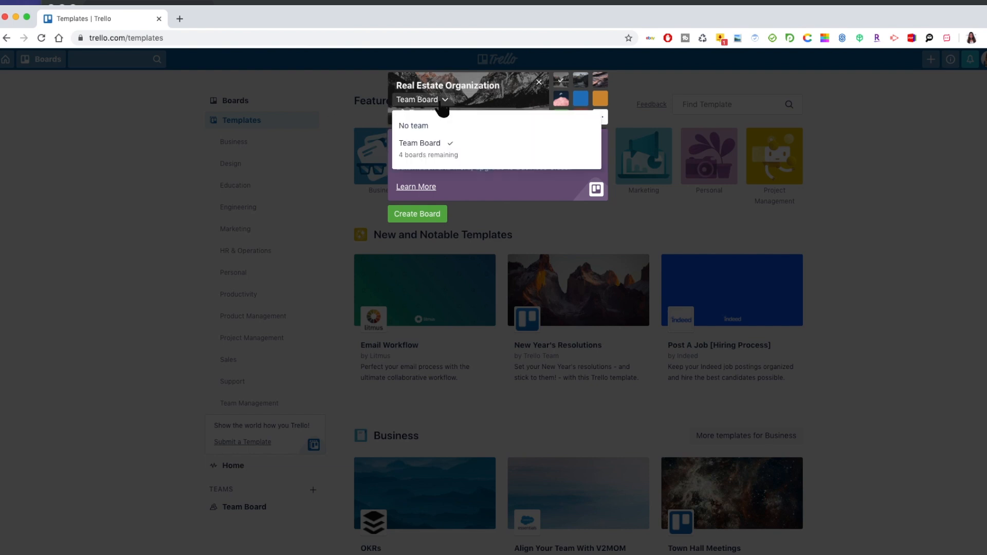
click(433, 130)
click(440, 122)
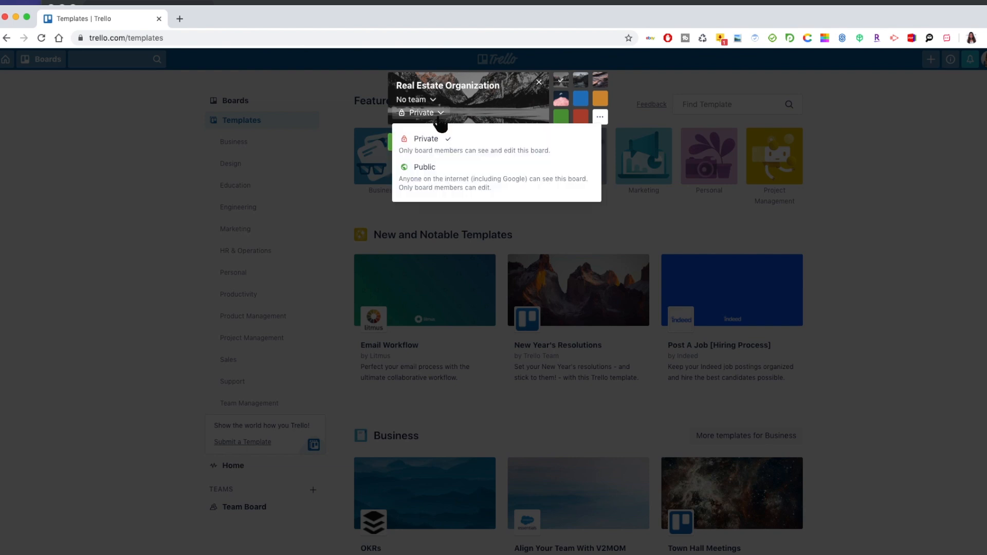
click(448, 149)
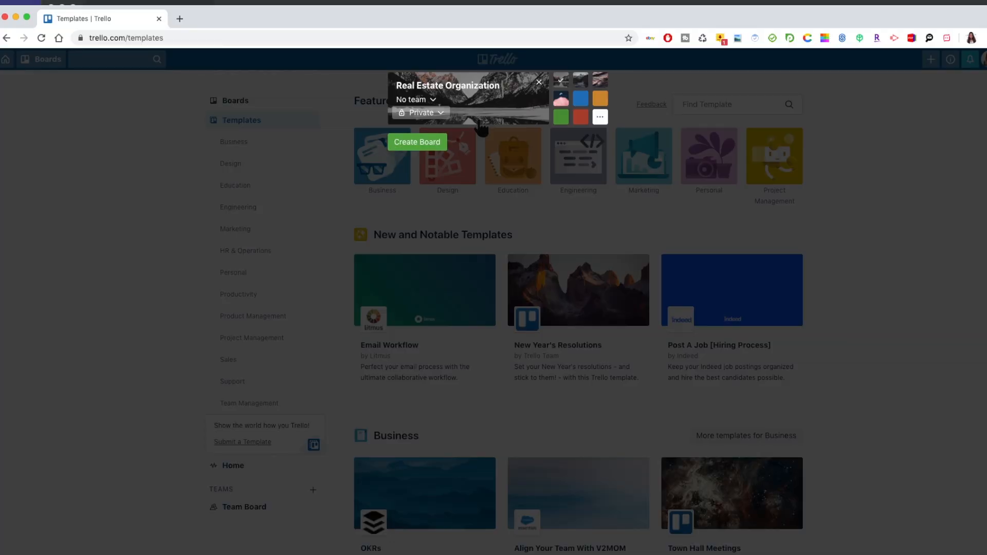
click(430, 142)
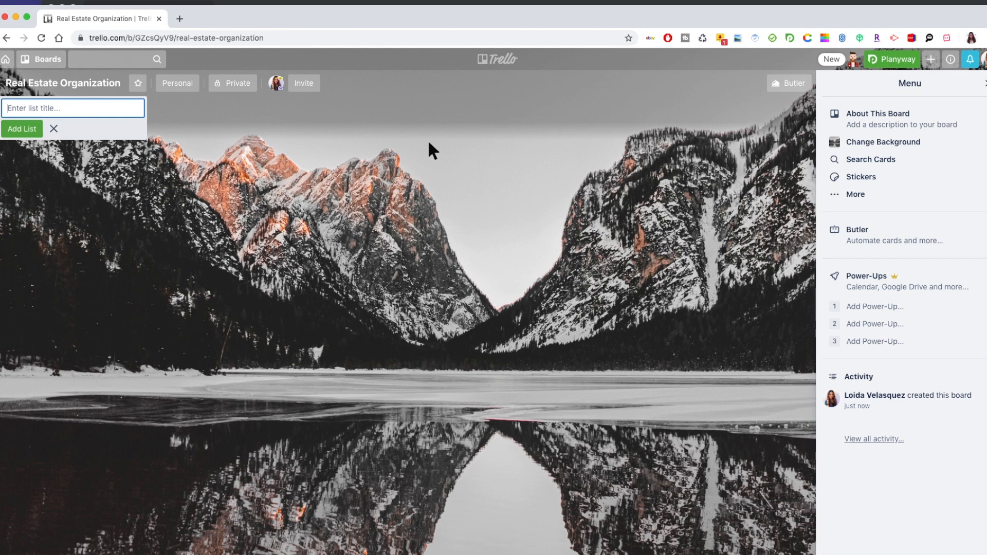
- Search the Unsplash background photos for "homes" and set the modern white house with a pool as the board background
click(895, 139)
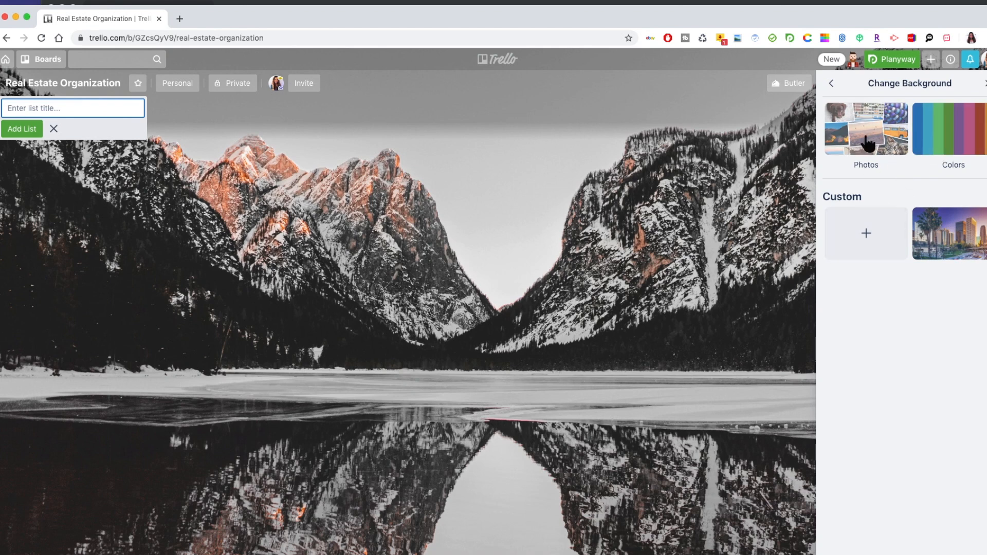
click(882, 150)
click(883, 114)
text(ho)
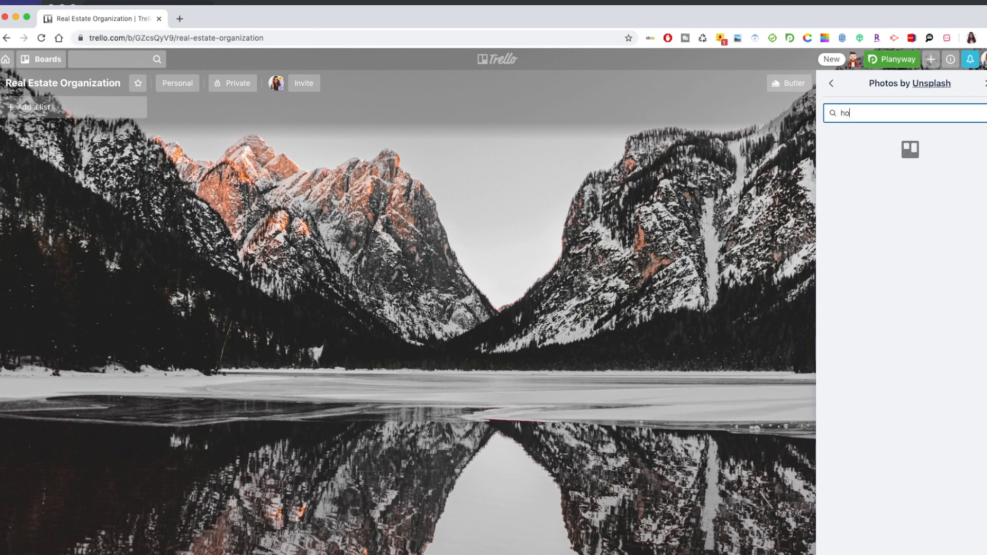
text(mes)
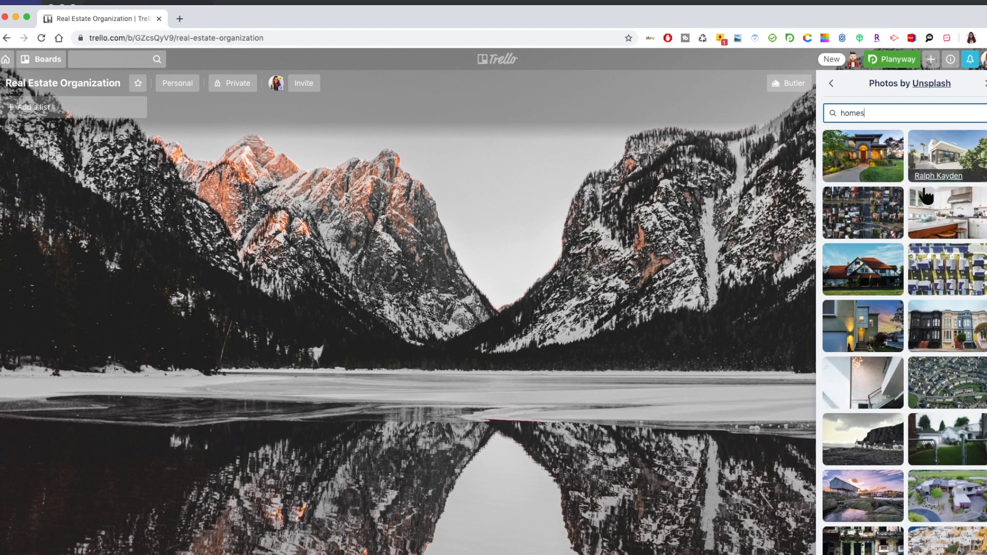
click(873, 383)
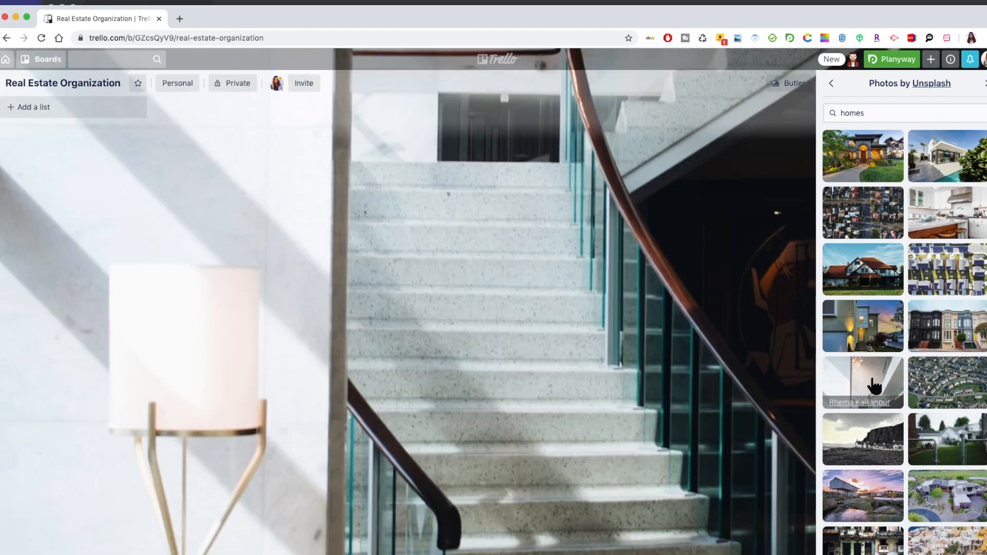
click(950, 158)
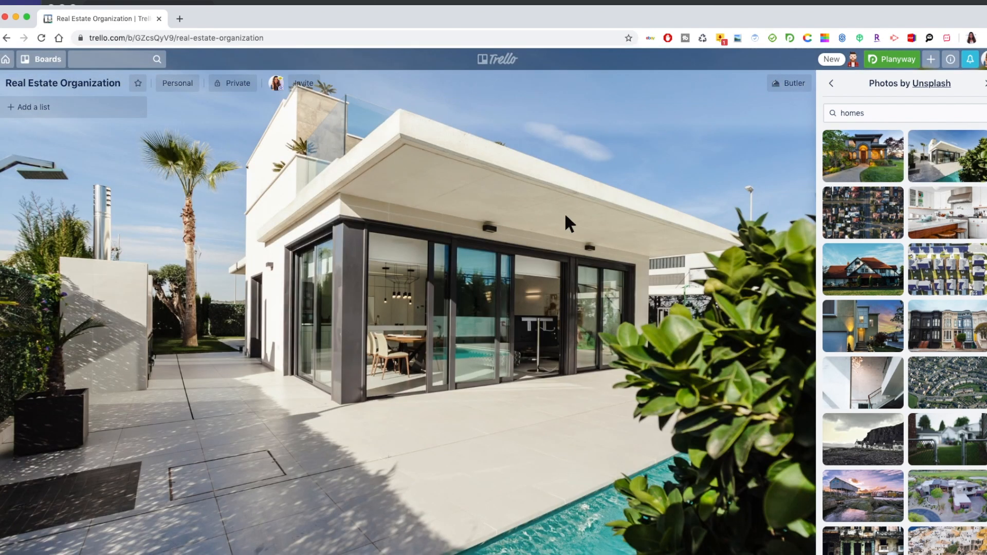
click(985, 84)
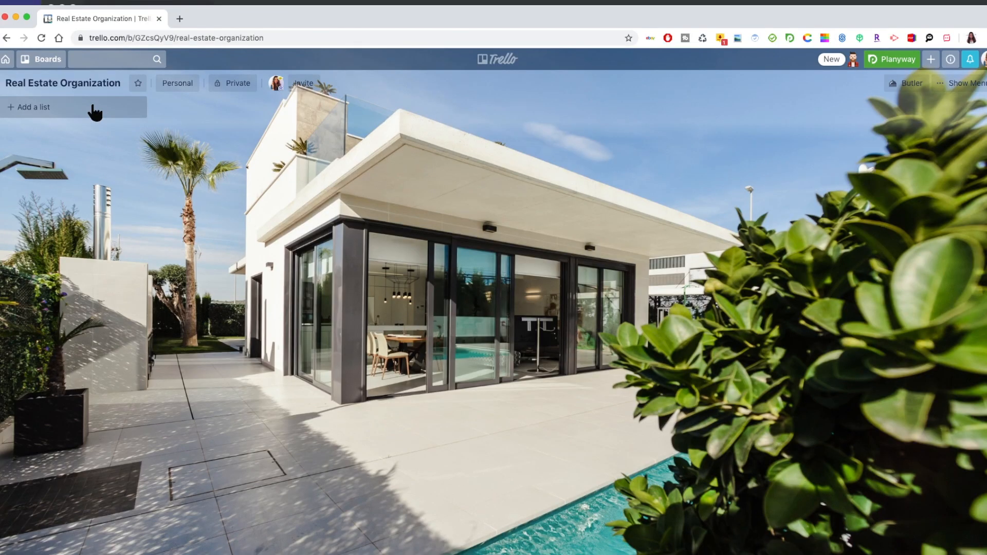
- Add four lists to the empty board, named To Do, Hot Leads, Cold Leads and Warm Leads
click(93, 110)
text(To Do)
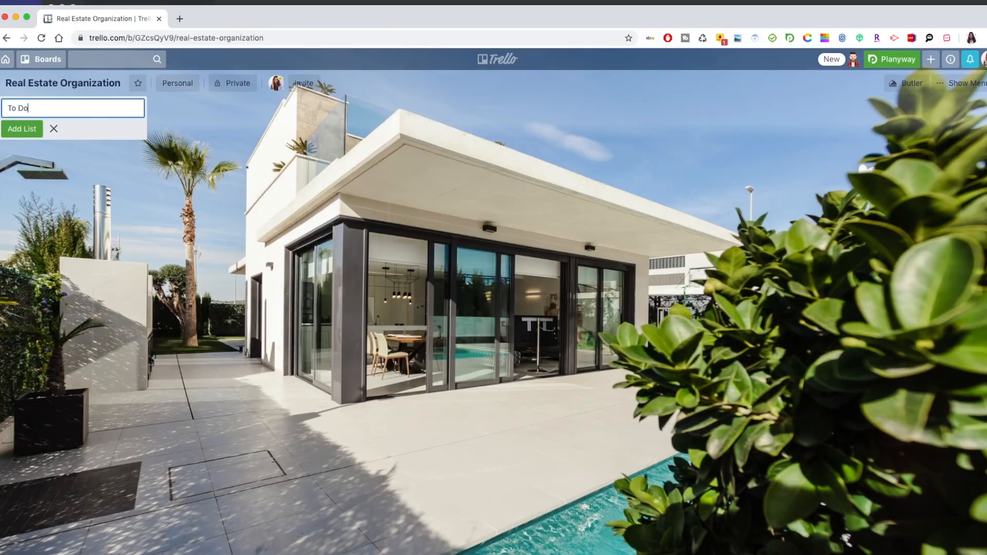
key(Return)
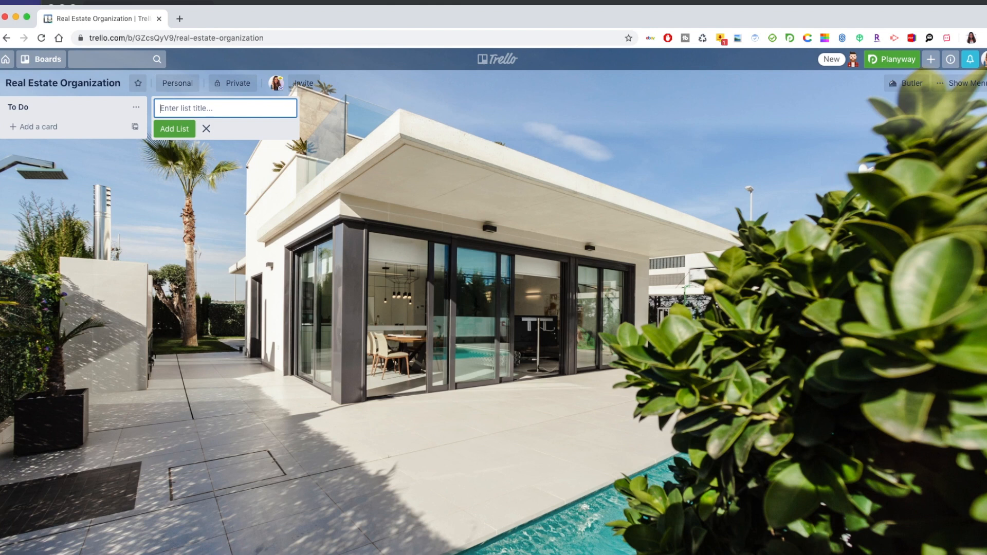
text(H)
key(Return)
text(Cold Leads)
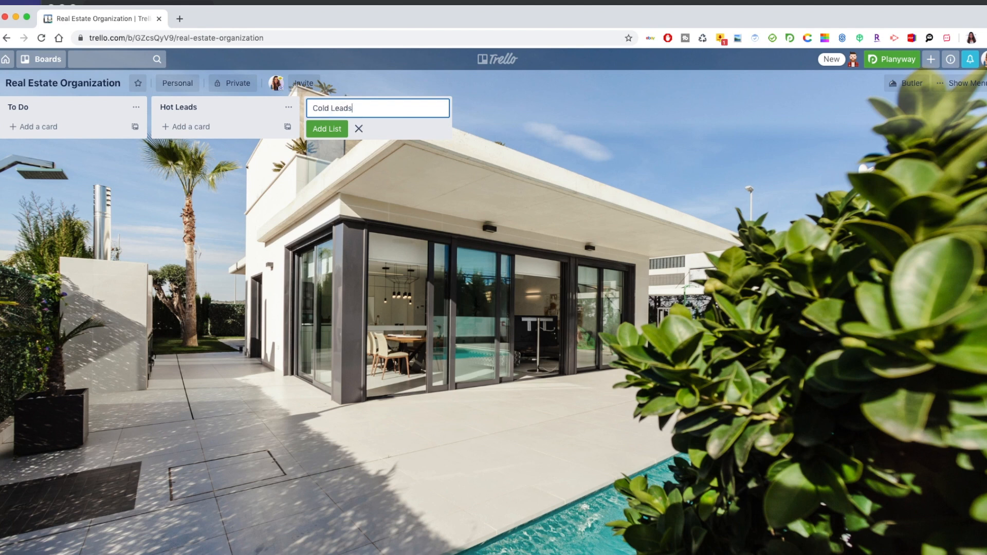
key(Return)
text(Warm)
key(Return)
- Add the lists Active Transactions, Open Houses, Sign Calls and Referrals after Warm Leads
text(A)
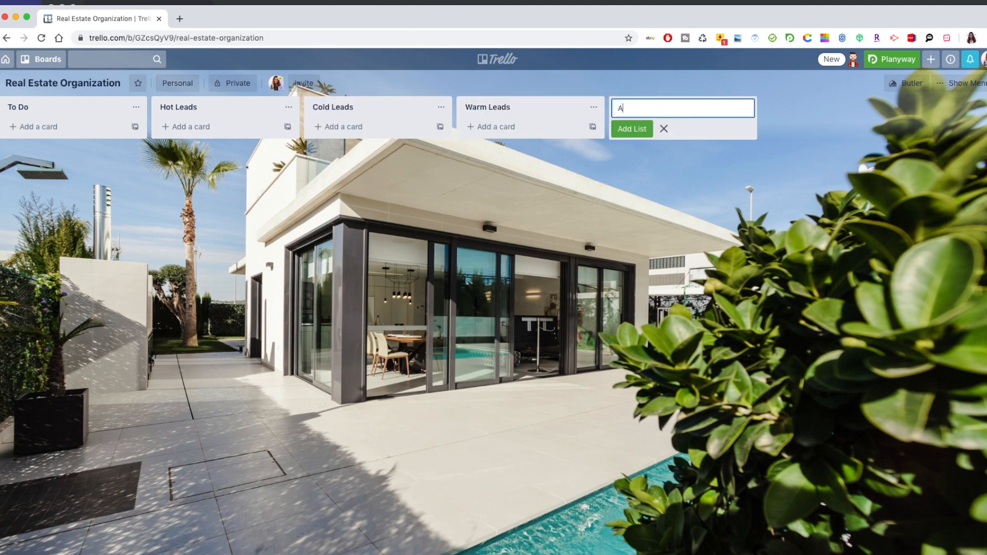
text(ctive Transactions)
key(Return)
text(Open Houses)
key(Return)
text(Sign Calls)
key(Return)
text(Referrals)
key(Return)
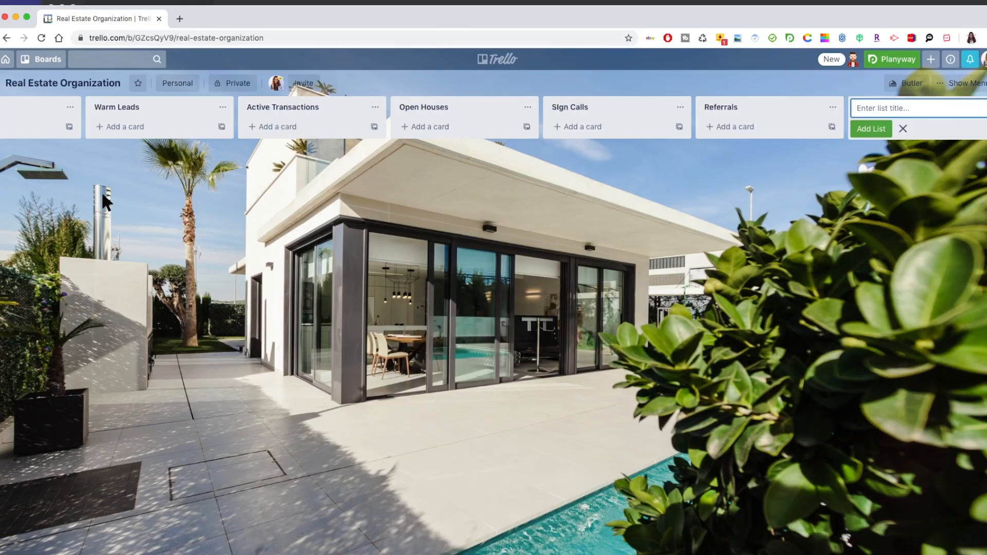
scroll(101, 191, left, 5)
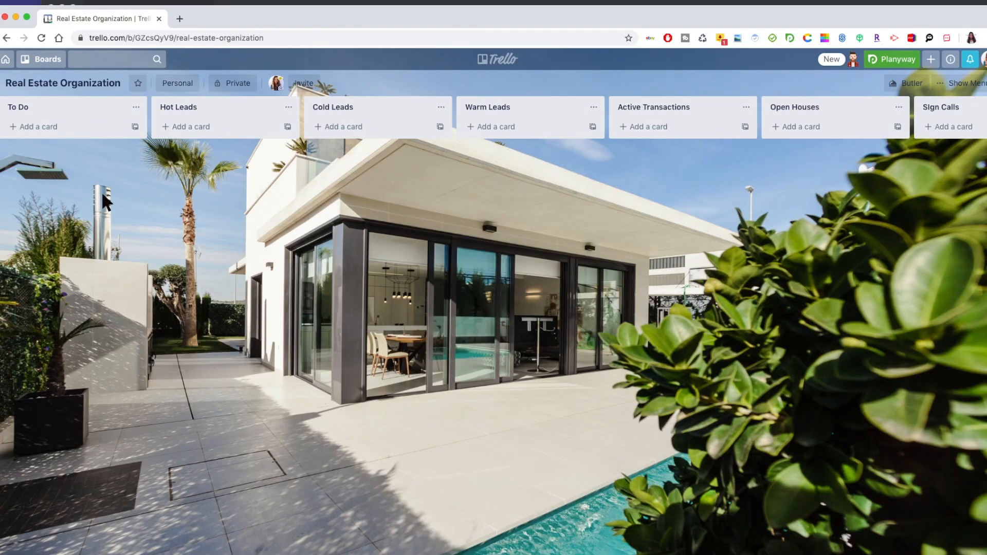
- Add a card titled "To Do List" to the To Do list
click(85, 130)
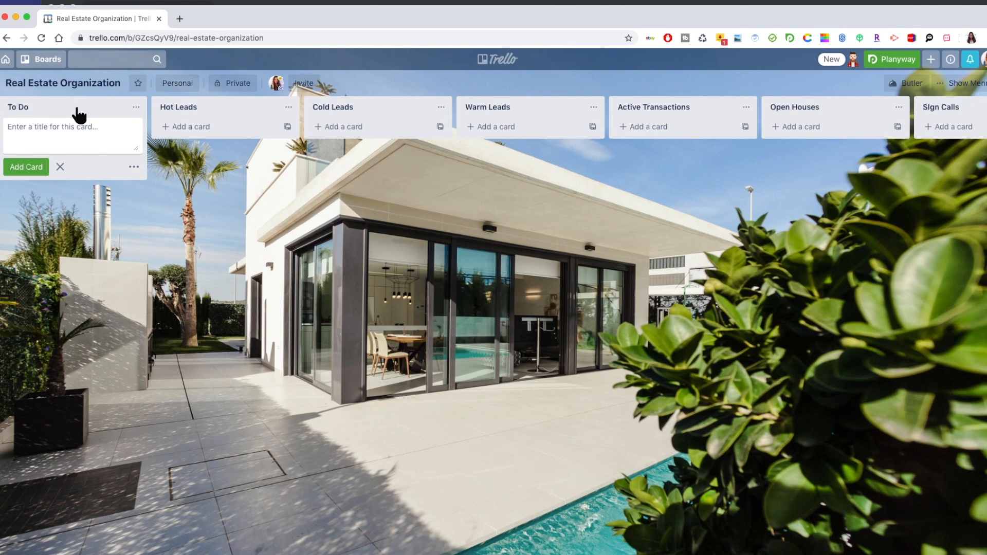
click(122, 180)
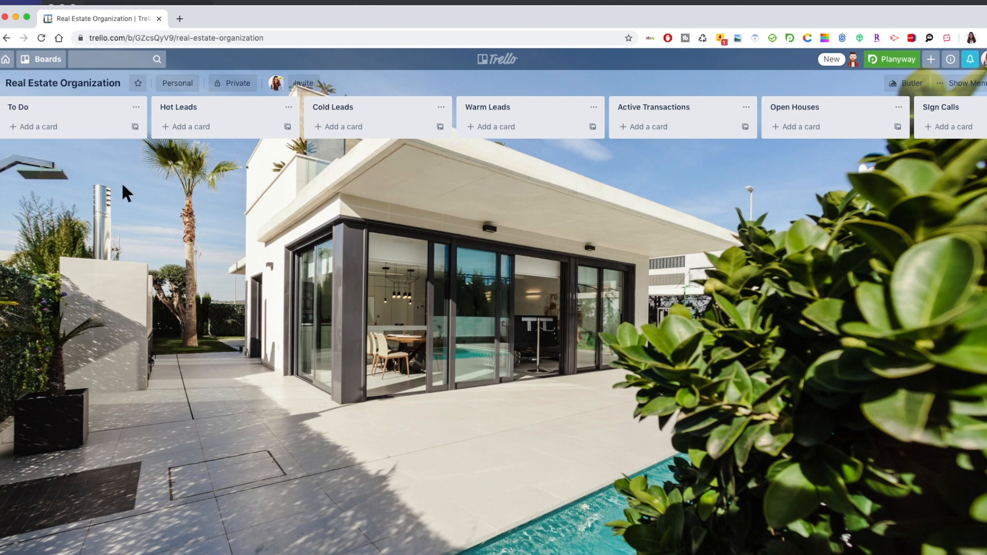
click(76, 126)
text(To Do List)
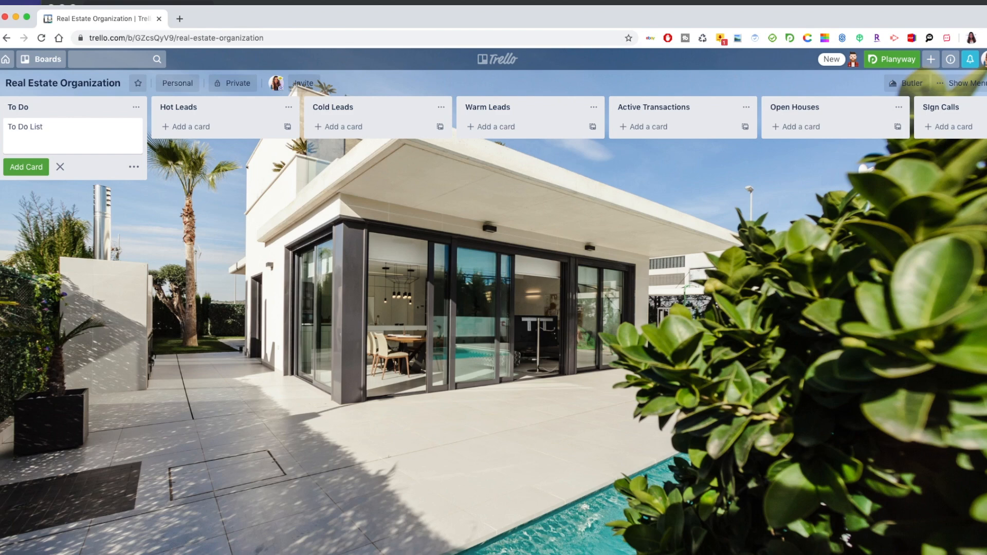
key(Return)
click(135, 128)
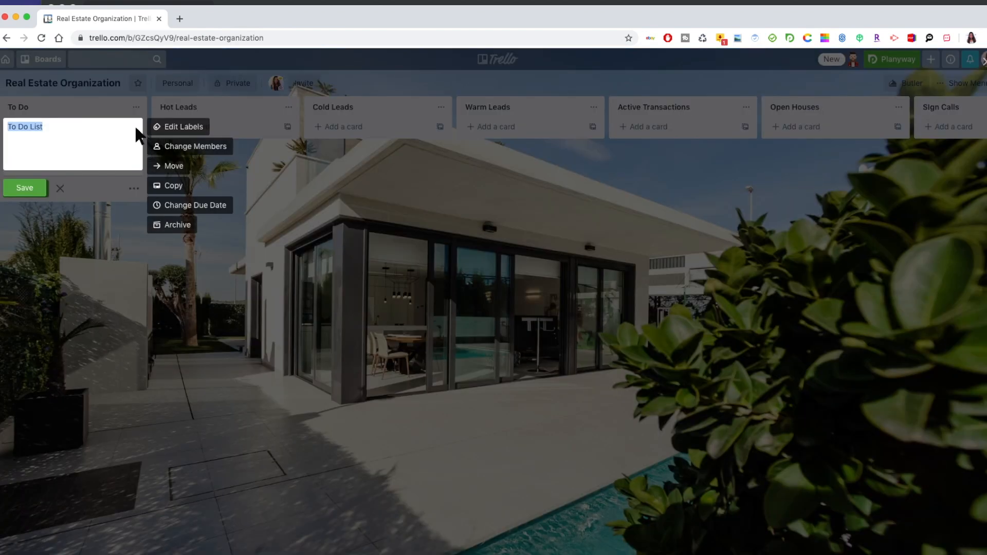
click(103, 224)
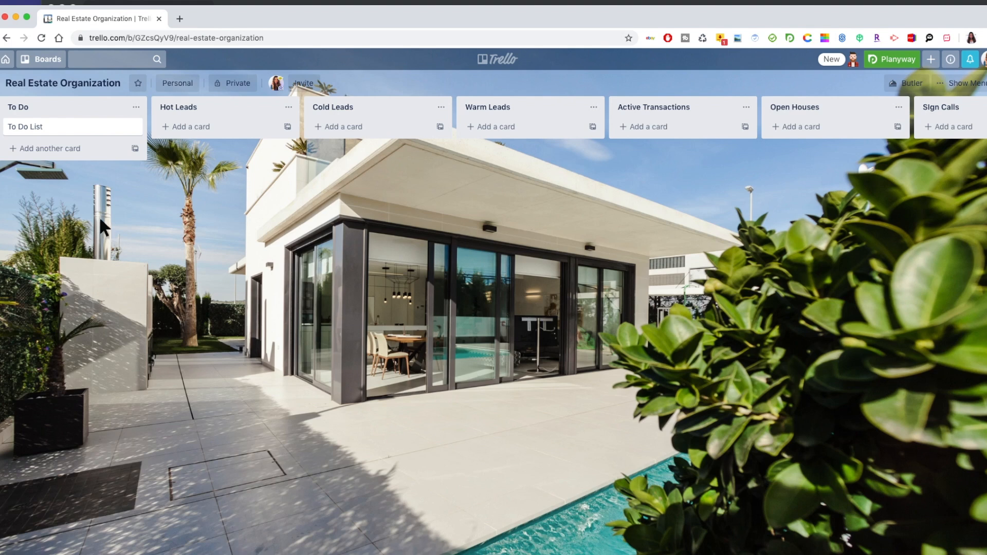
- Find the to-do image on the computer by searching "To-do" and upload it as the To Do List card's cover
click(37, 124)
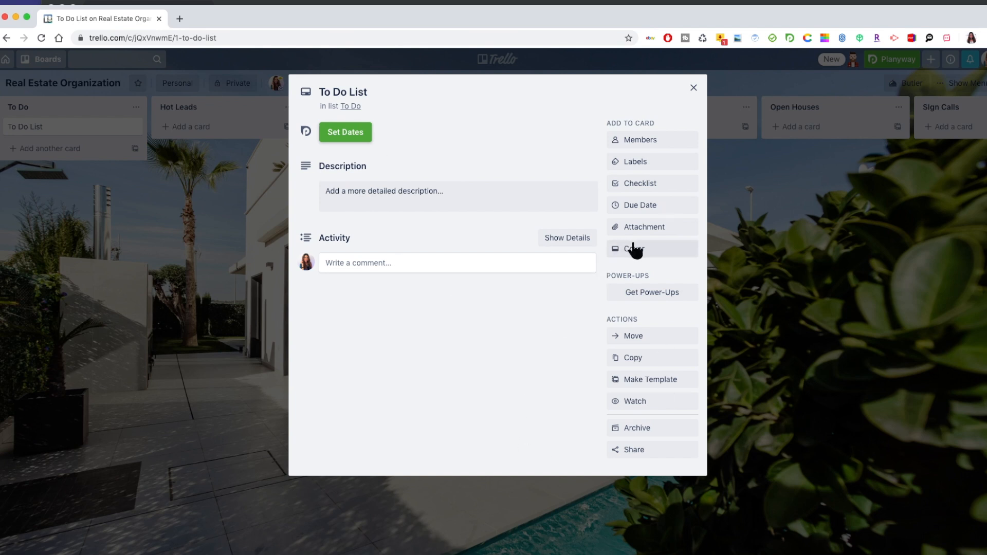
click(637, 250)
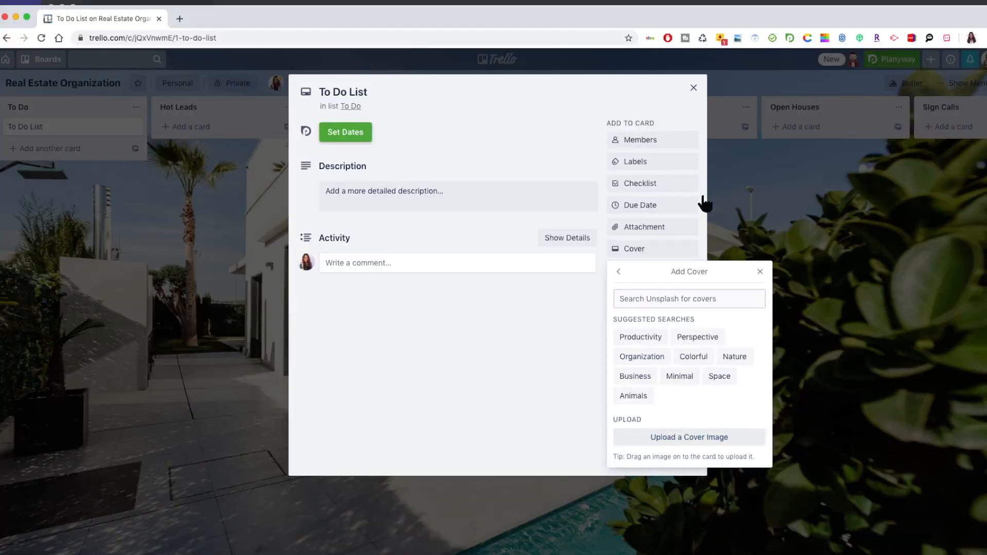
click(645, 58)
text(To do)
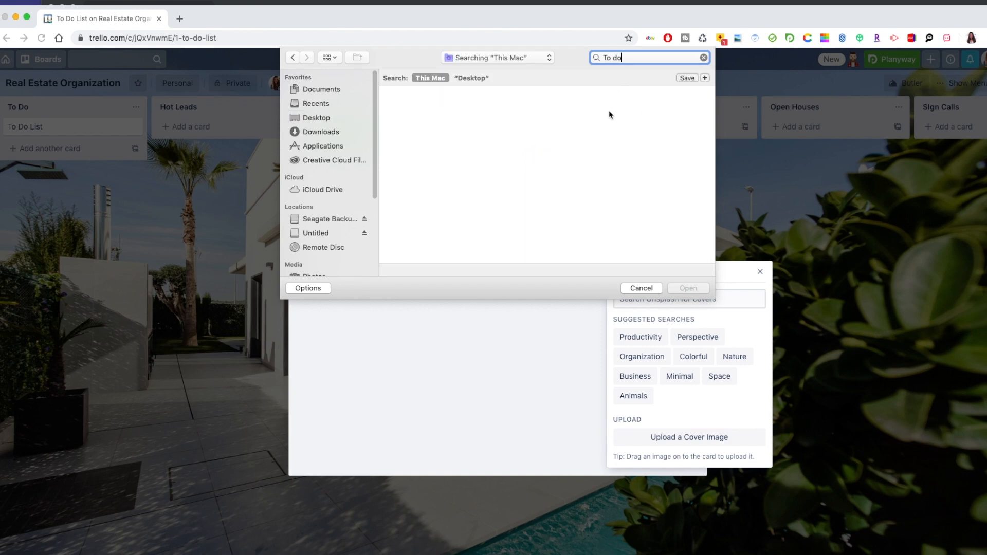
key(BackSpace)
key(BackSpace)
key(BackSpace)
text(-do)
key(Tab)
click(689, 289)
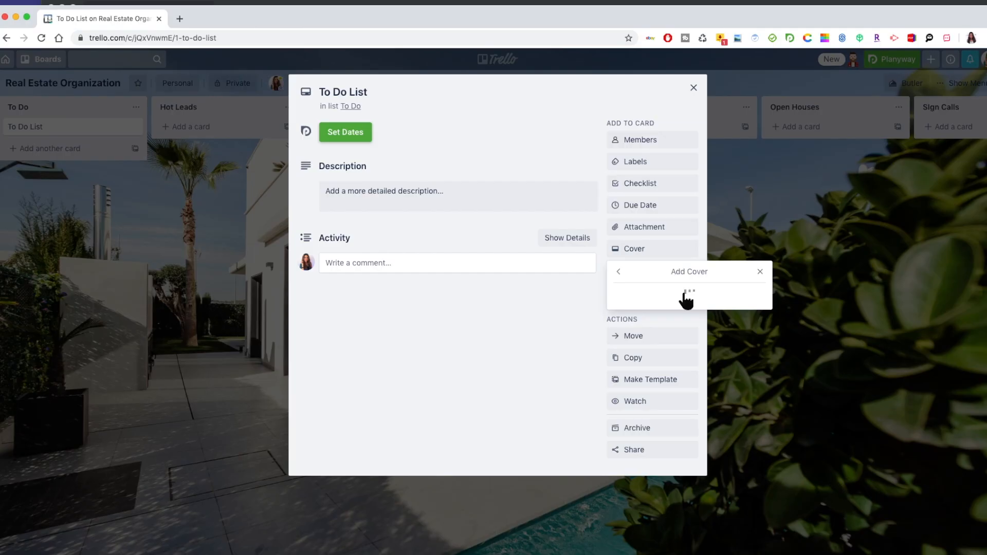
click(760, 271)
click(690, 88)
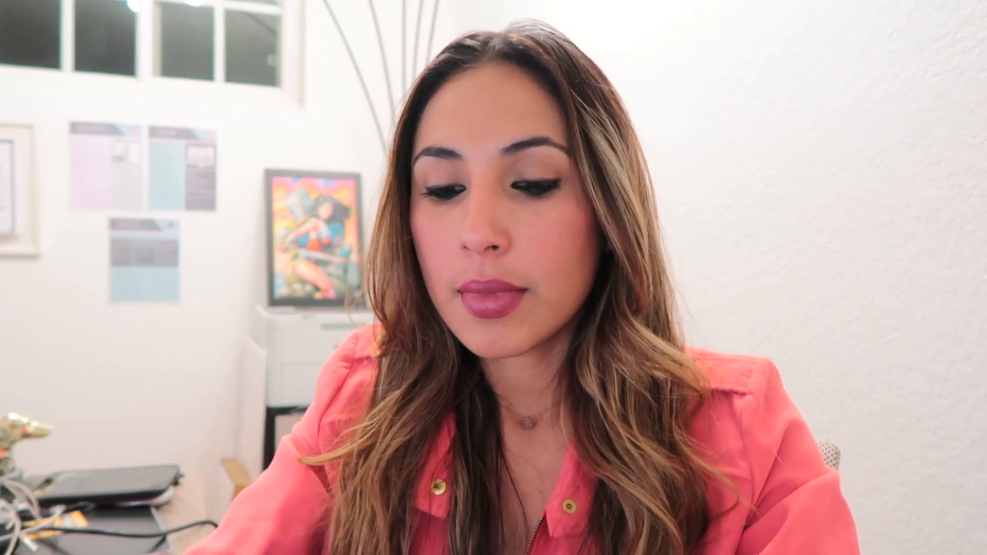
- Add a card titled "Create a social media post for listing" below the To Do List card
text(t)
text(e a social media post for listing)
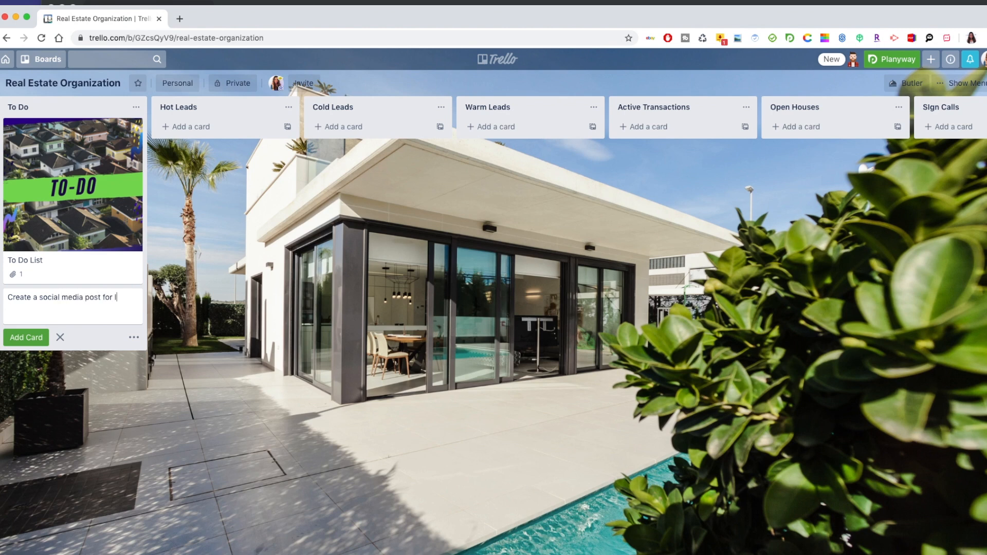
key(Return)
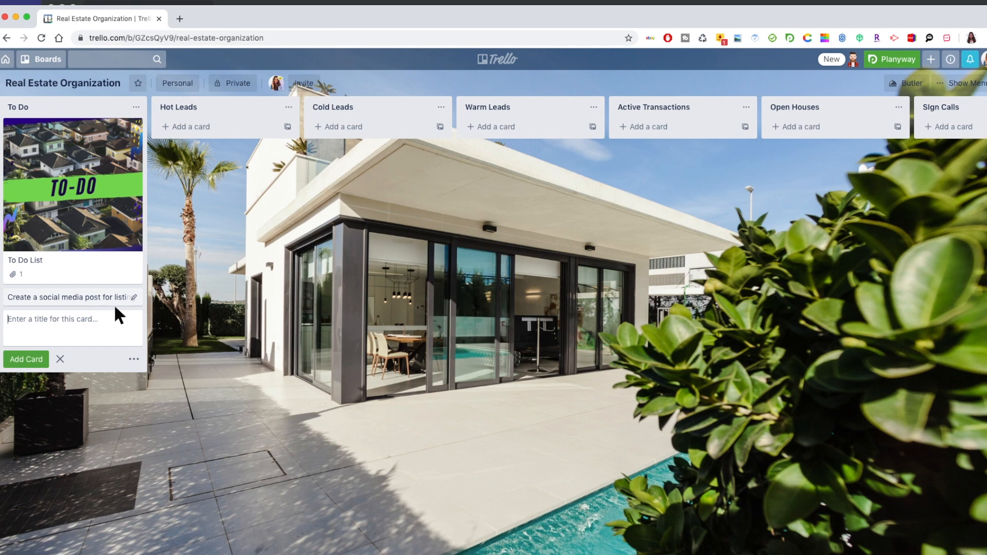
- Give the "Create a social media post for listing" card a due date of 1/9/2020 at 4:00 PM with a reminder 1 hour before
click(87, 297)
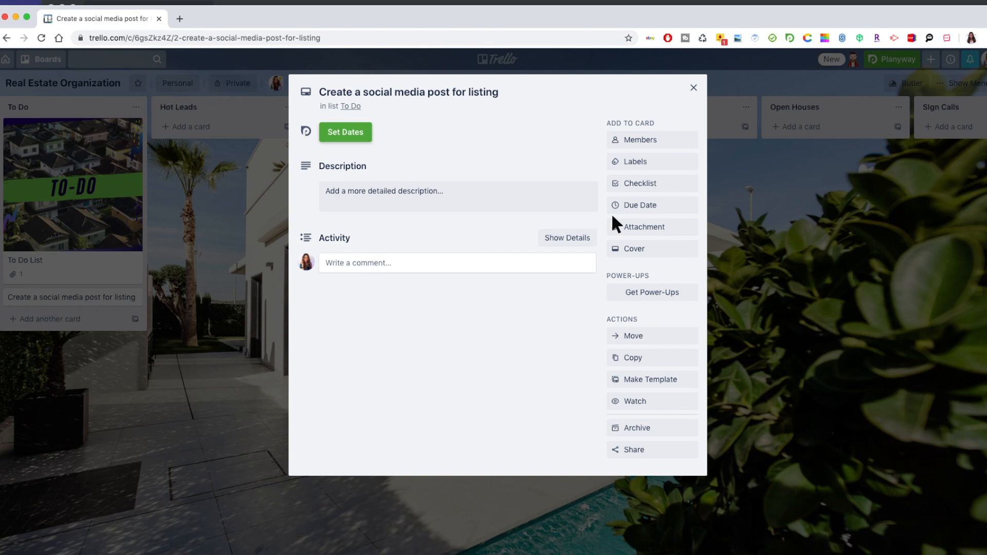
click(643, 207)
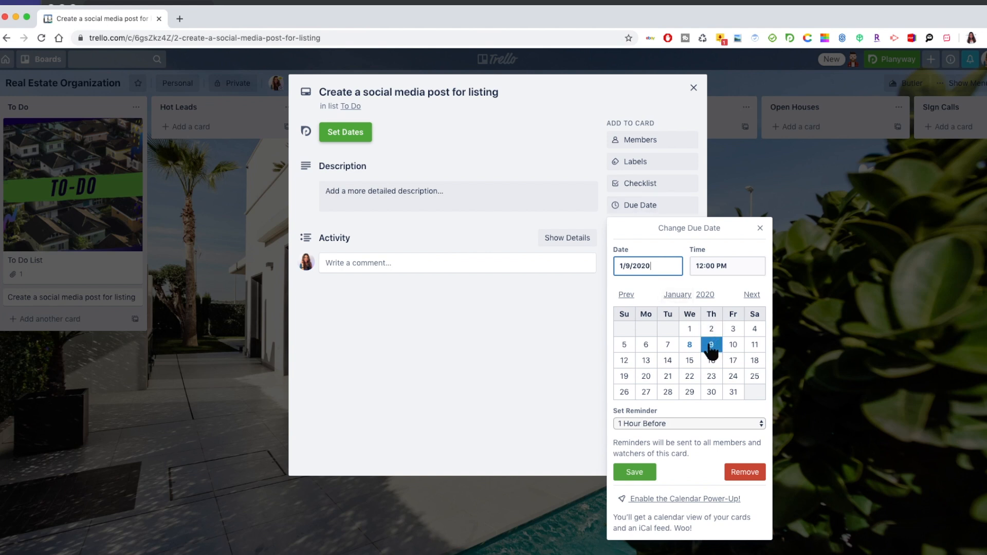
click(701, 267)
text(4)
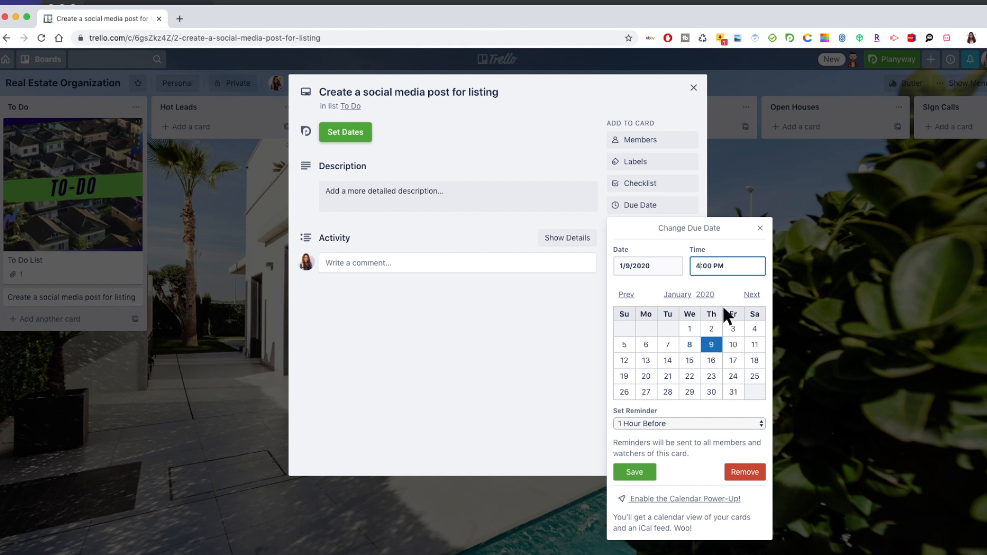
click(714, 426)
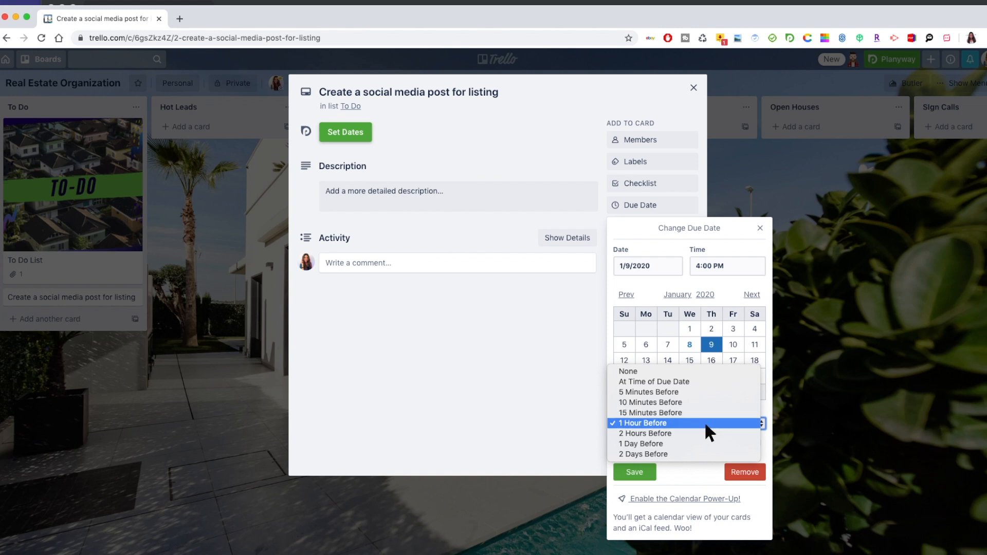
click(705, 425)
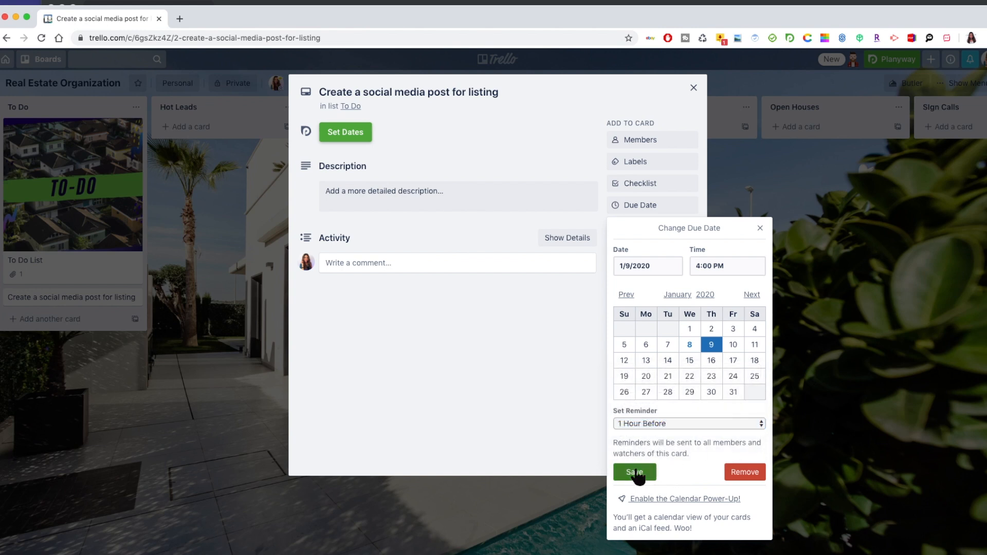
click(637, 472)
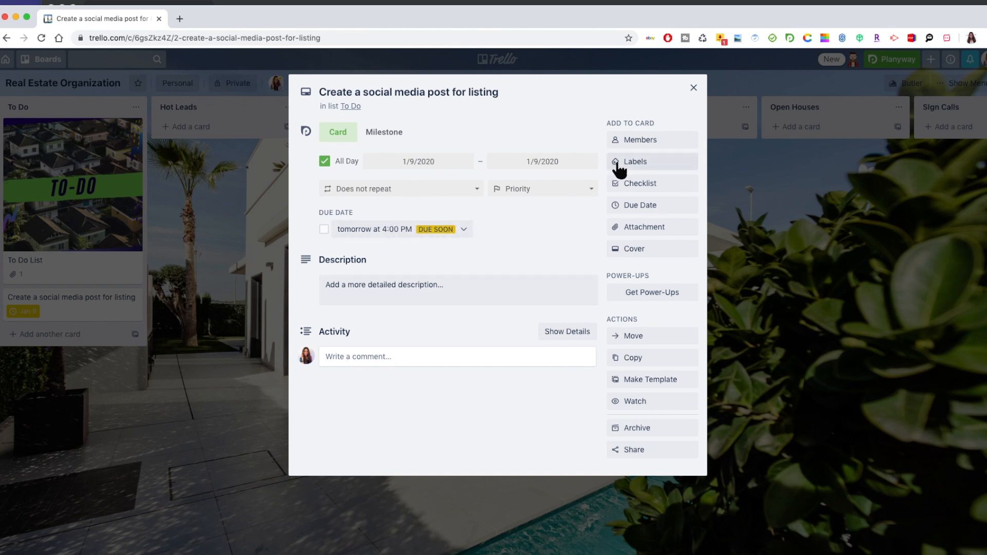
click(693, 88)
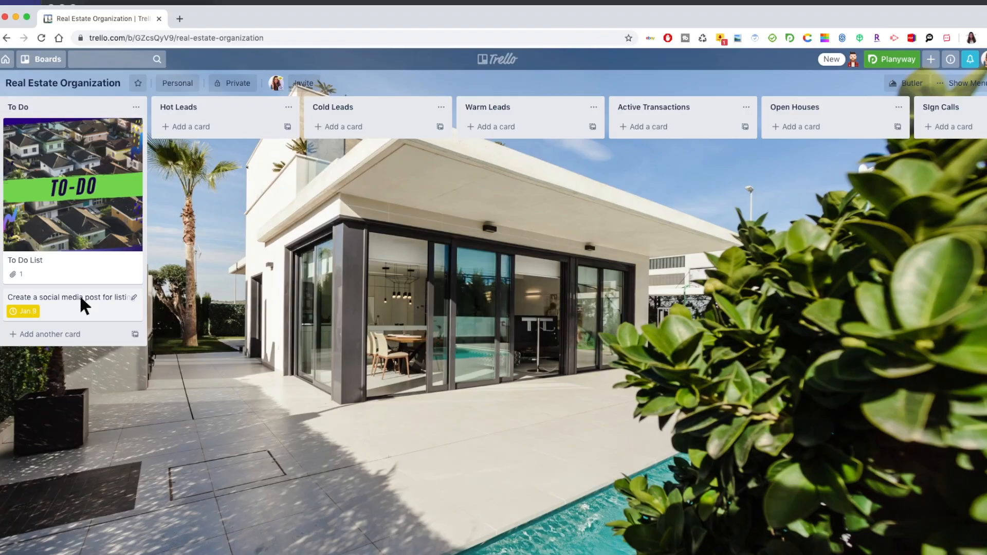
click(79, 294)
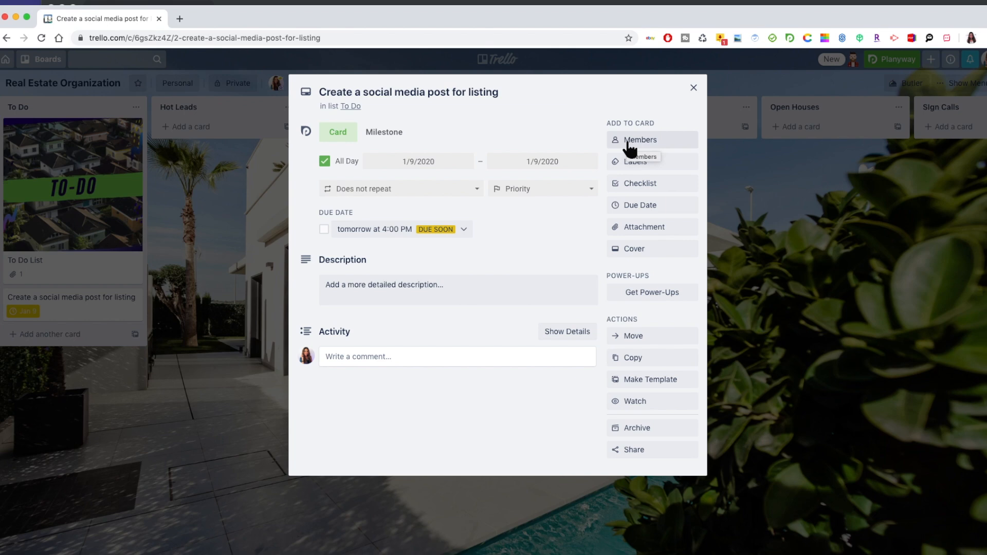
click(693, 88)
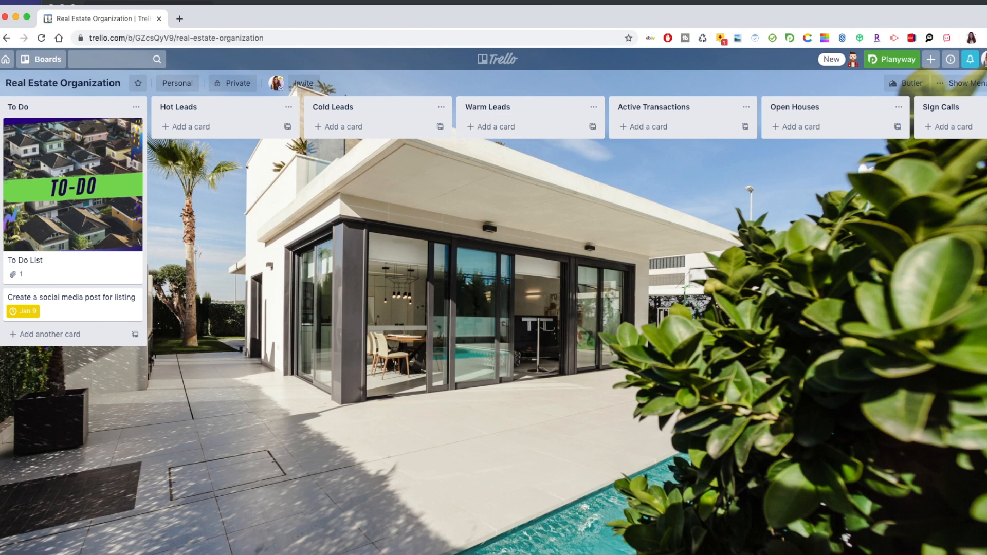
- Add a card titled "Hot Leads ready in 30 days or less" to the Hot Leads list
click(199, 128)
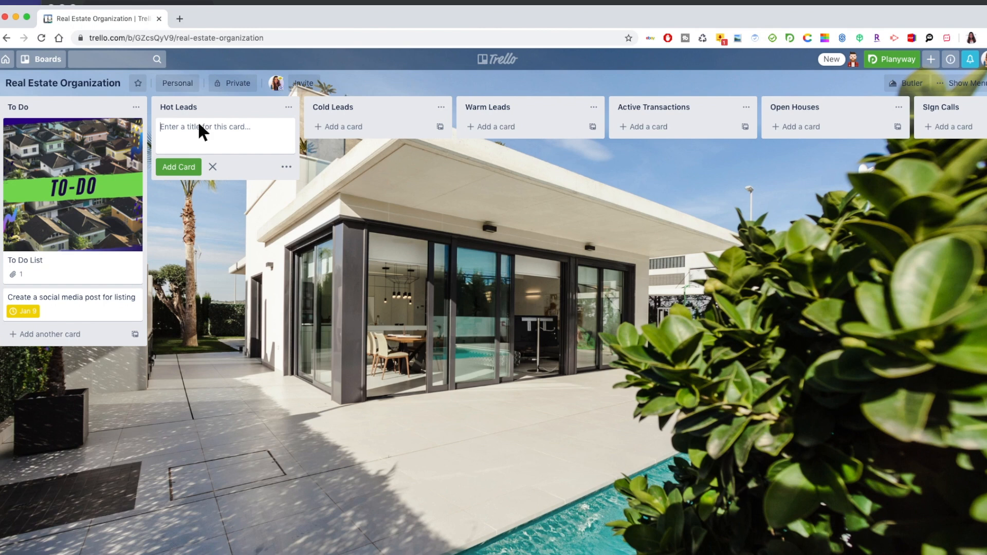
text(Hot Leads ready in 30 days or less)
key(Return)
- Find hot leads.png on the computer by searching "hot lead" and upload it as the cover of the "Hot Leads ready in 30 days or less" card
click(197, 128)
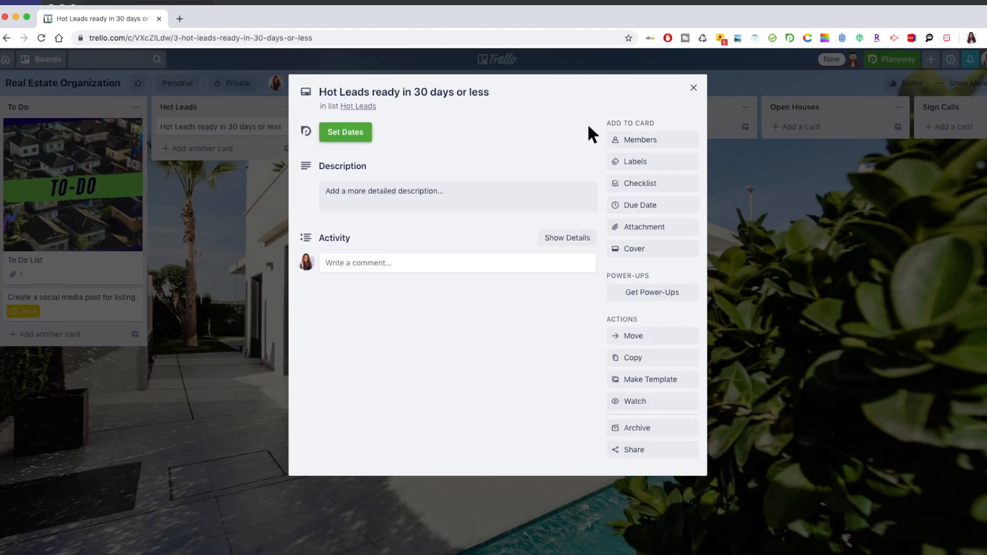
click(638, 252)
click(666, 353)
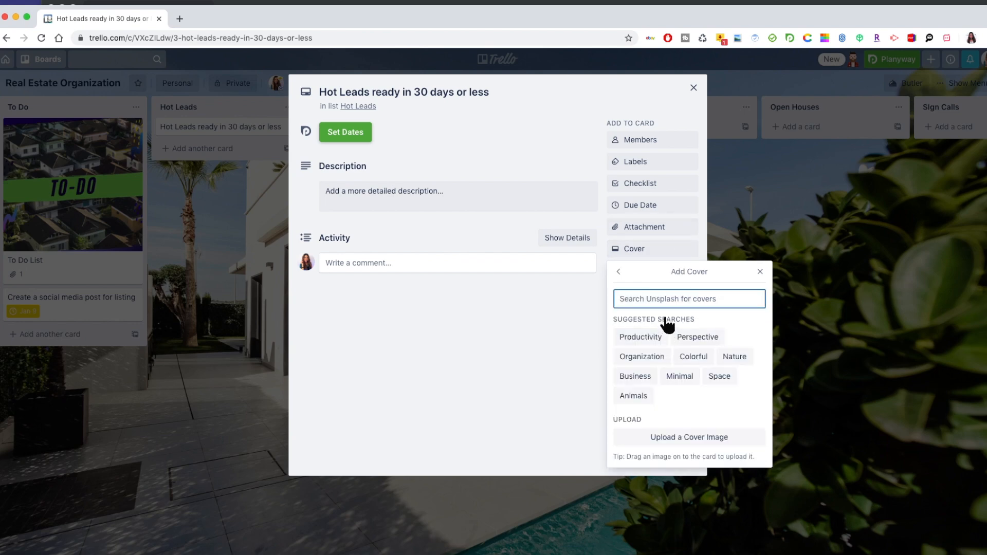
click(689, 438)
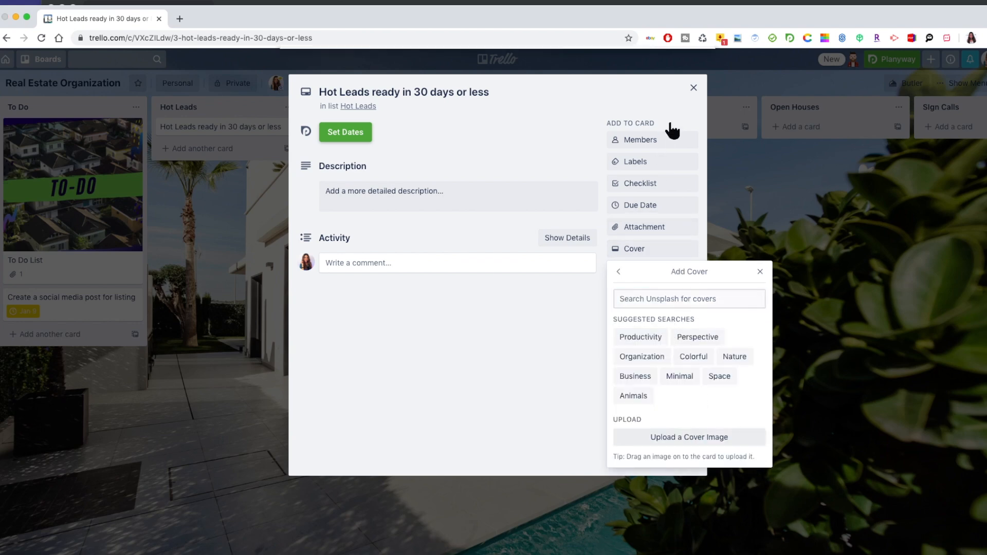
text(hot lead)
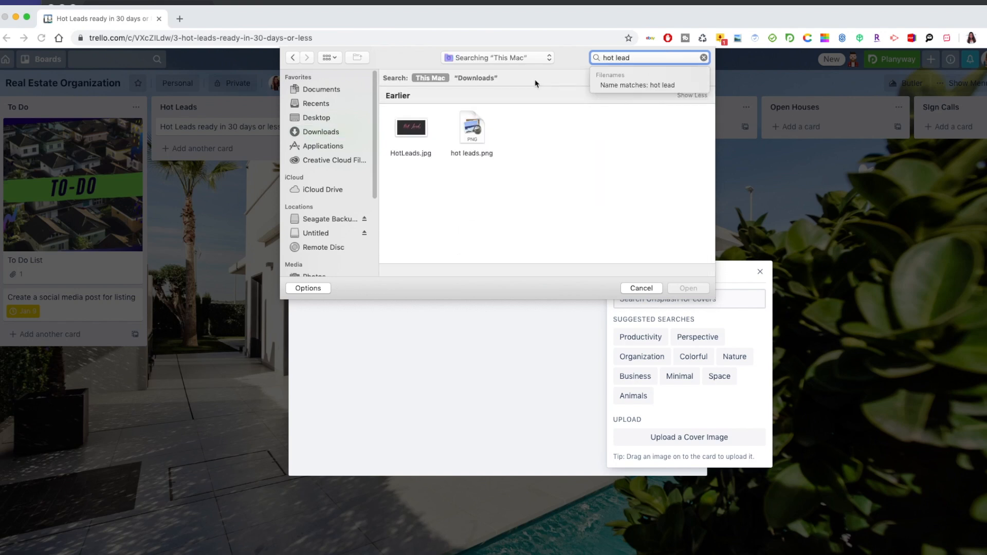
click(472, 128)
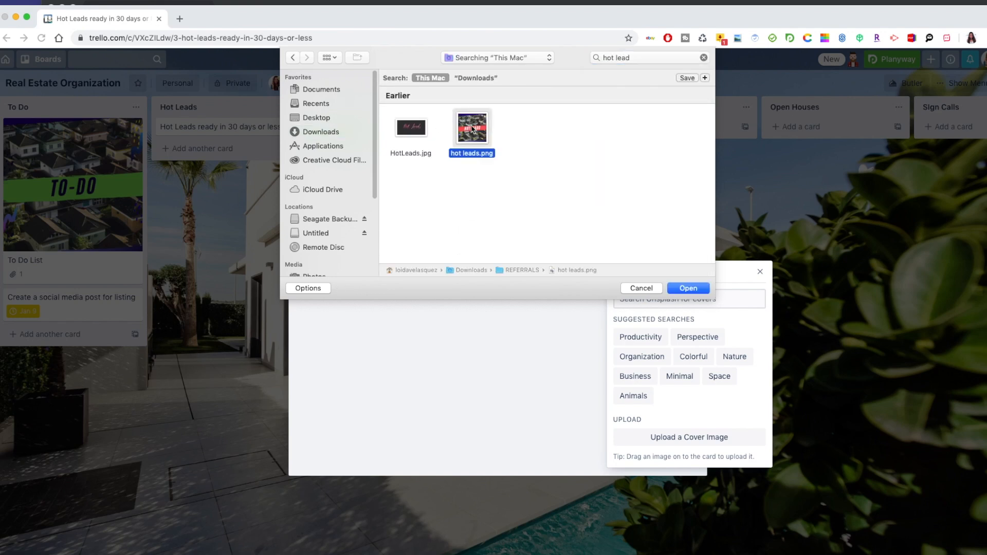
click(688, 288)
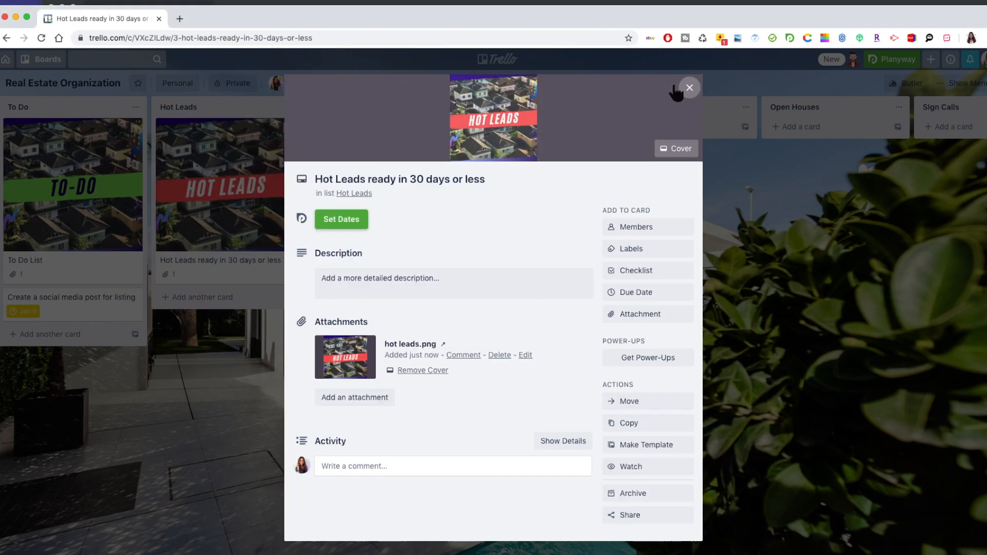
click(689, 87)
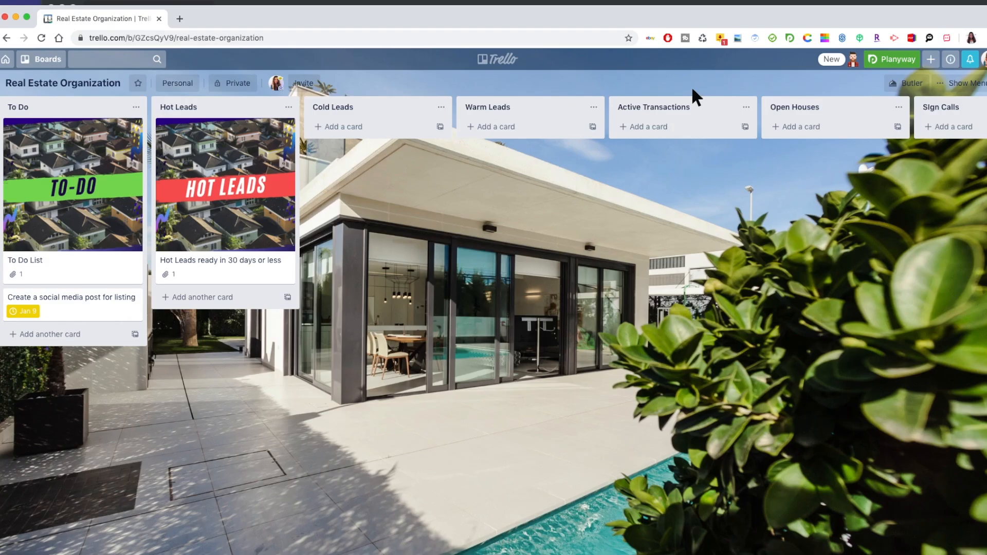
- Add a second card to the Hot Leads list, titled with the lead's full name followed by "Laguna Beach January Listing"
click(208, 299)
text(J)
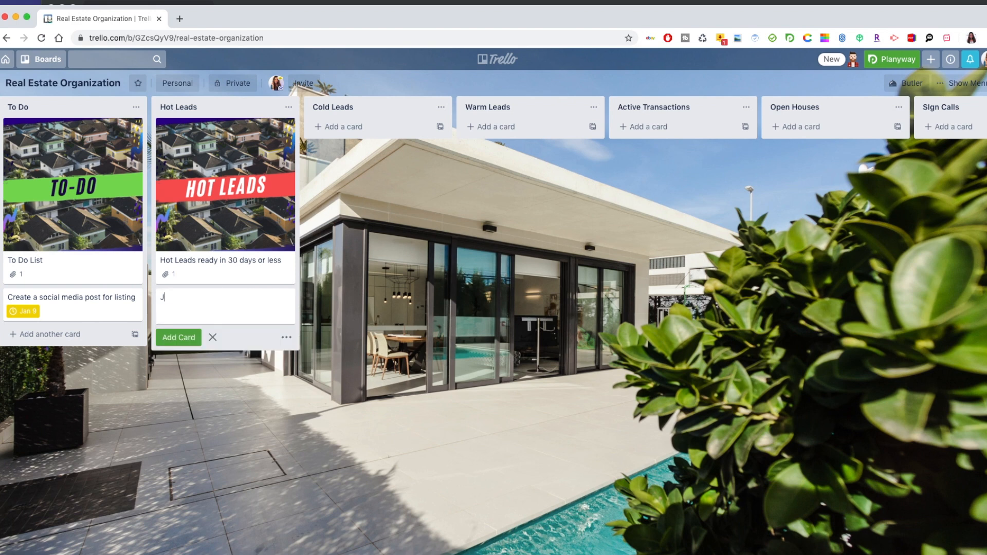
text(oe Shmoe Laguna Beach January L)
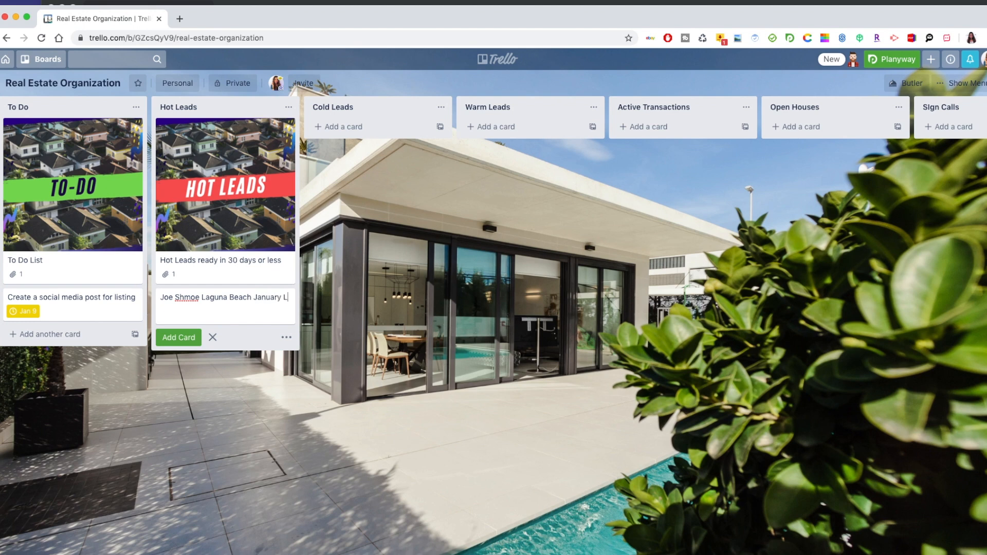
text(ist)
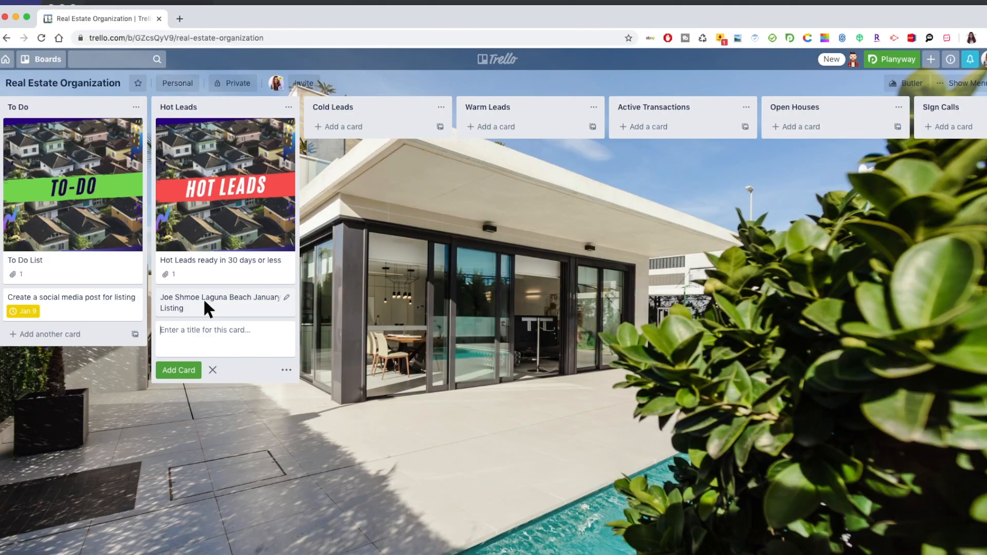
- Save a description on the Laguna Beach lead's card with the property's street address, "Owes $500K" and "Will be moving to Montana" on separate lines
click(202, 298)
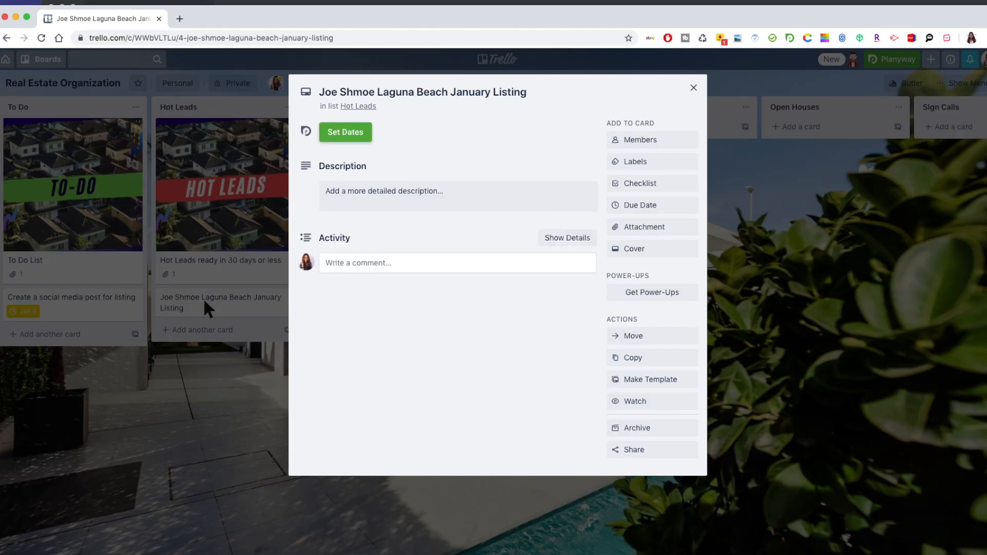
click(358, 194)
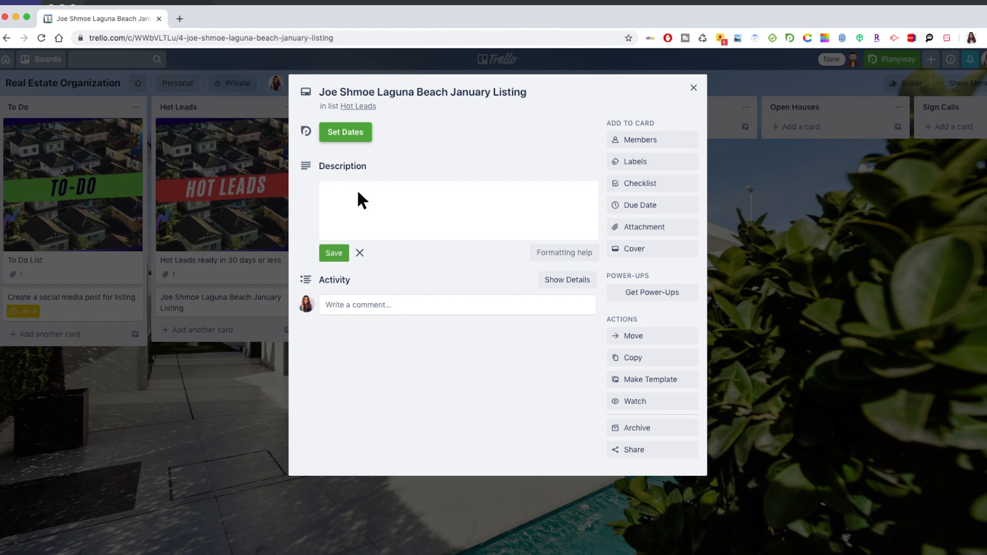
click(358, 192)
text(123 Ocean Ave Laguna Beach)
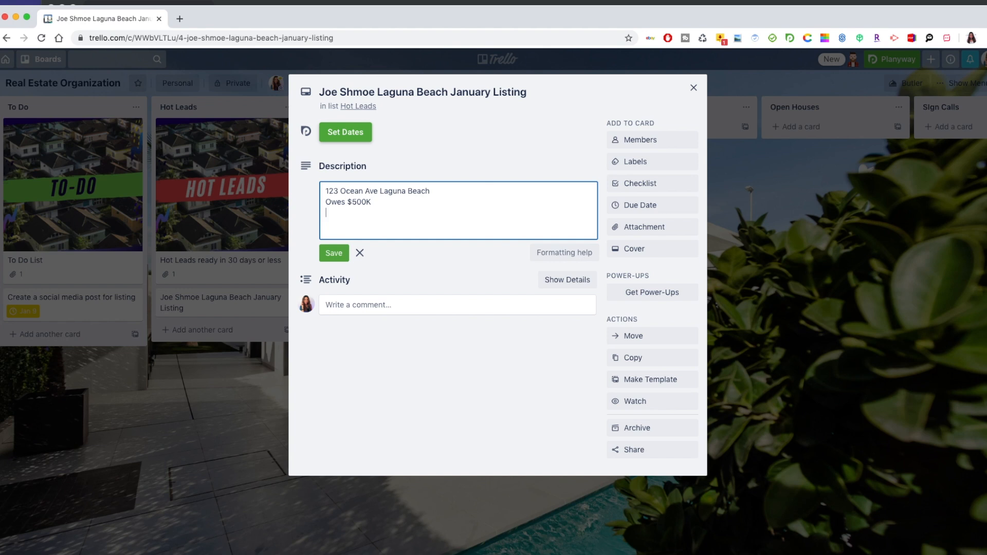
text(e moving to Montana)
click(329, 255)
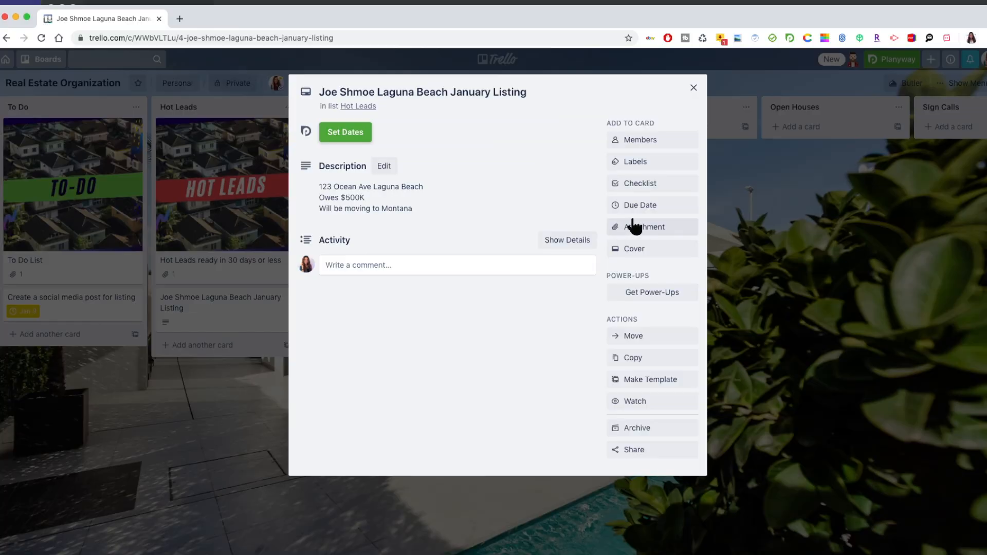
click(630, 228)
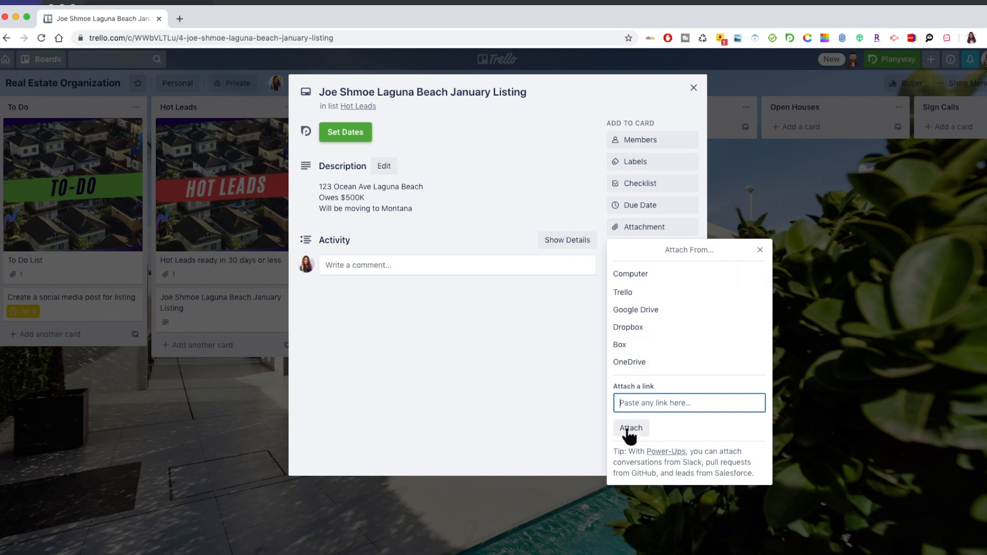
click(760, 251)
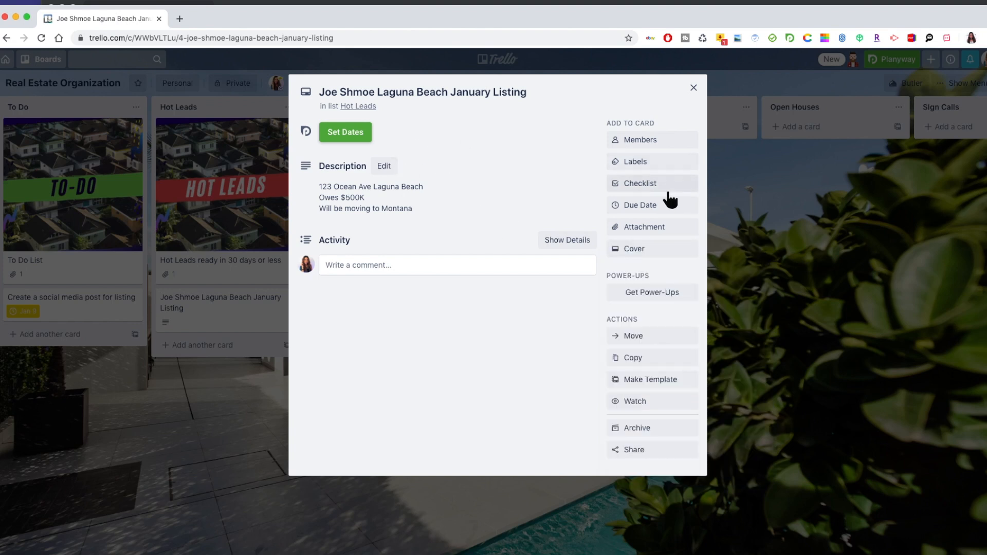
click(637, 208)
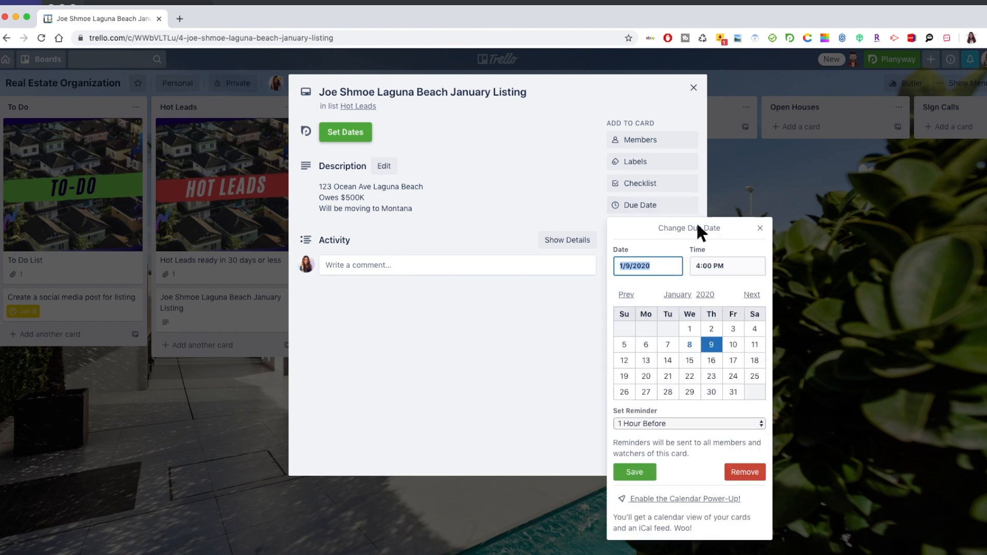
click(482, 213)
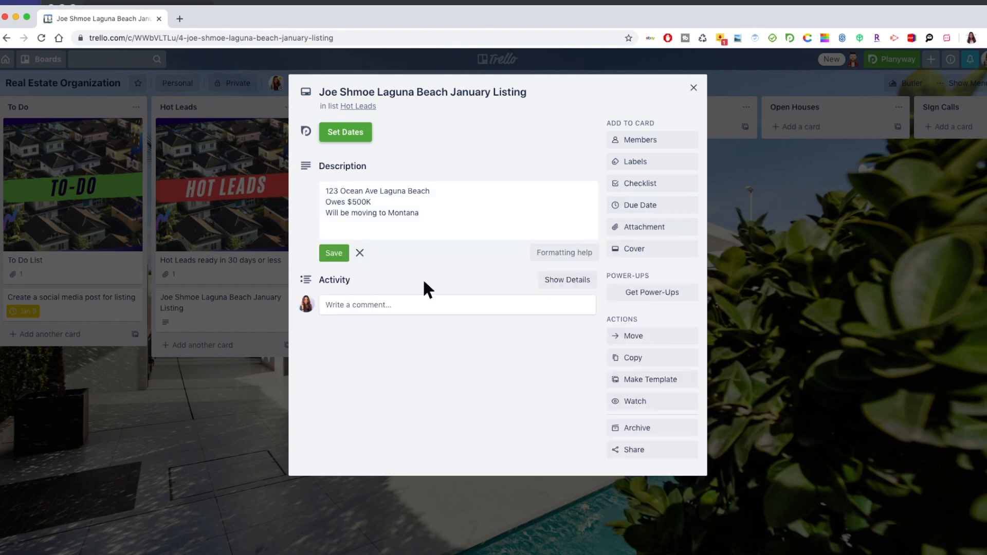
click(388, 266)
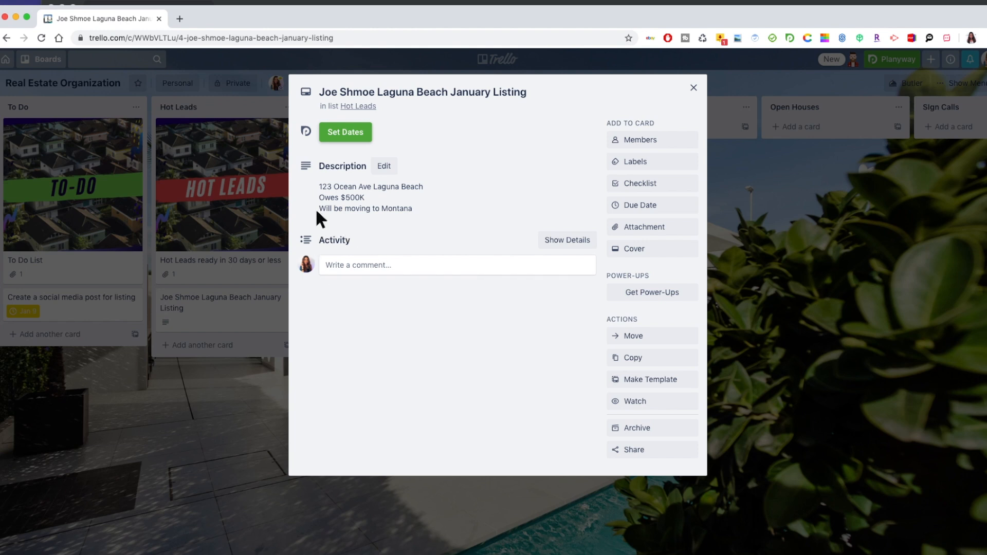
- Post the comment "Spoke to them today. Still not ready. Call back on MOnday. Progress is they have cleaned garage" on the lead's card and close it
click(346, 266)
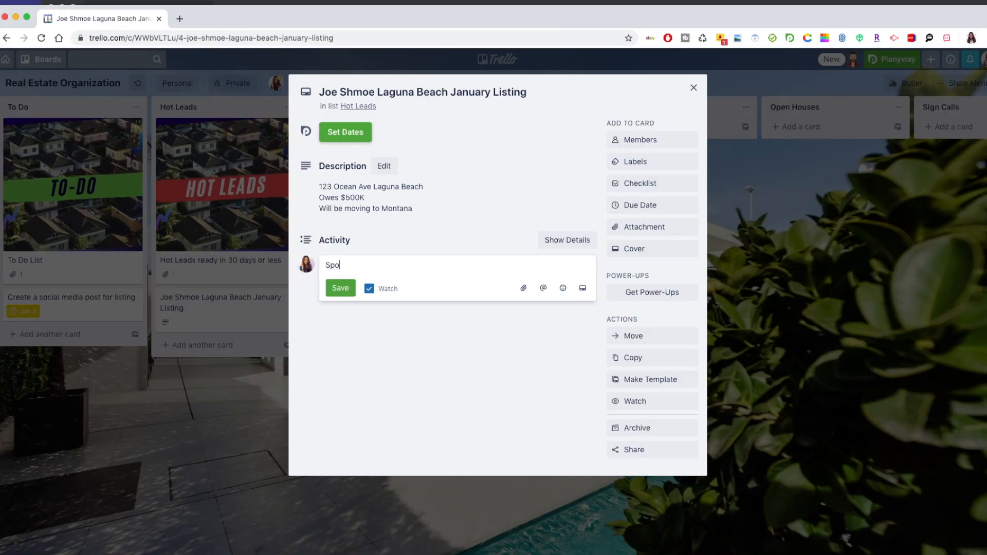
text(o them today. Still not ready. Call back)
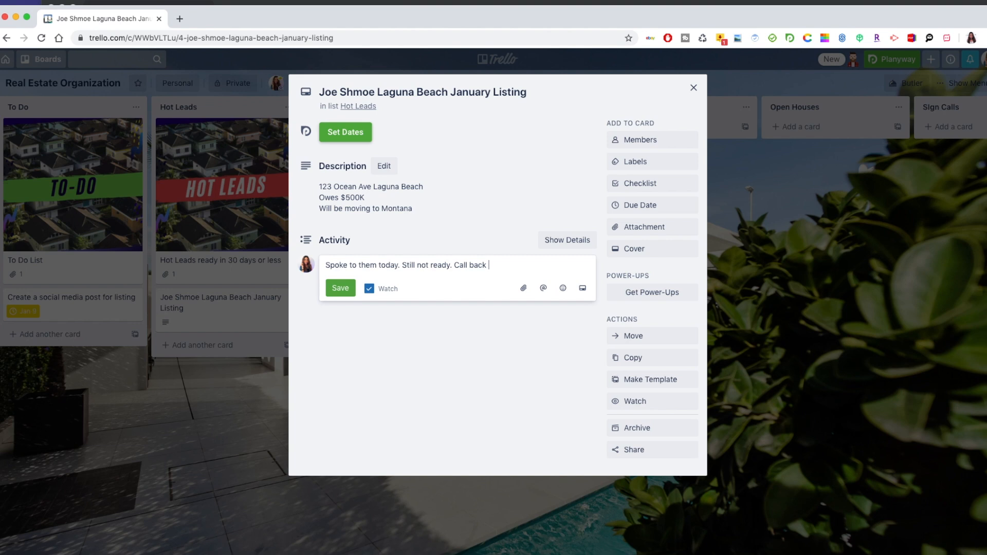
text(MOnday. Progress is they have)
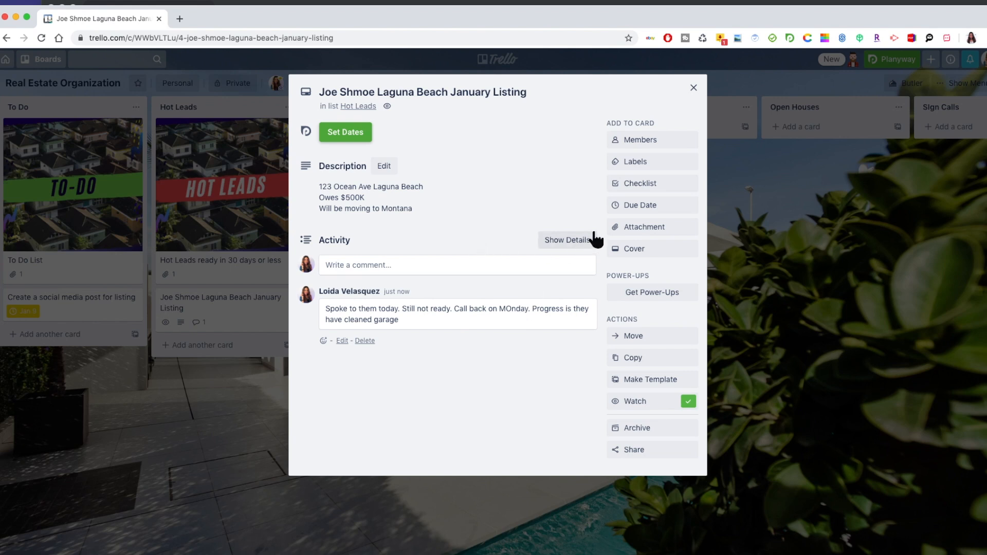
click(694, 89)
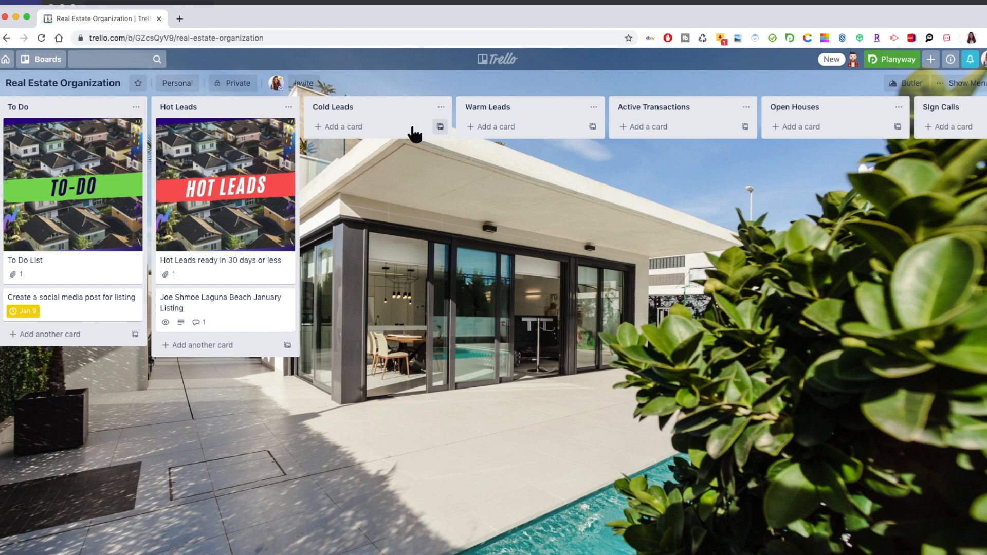